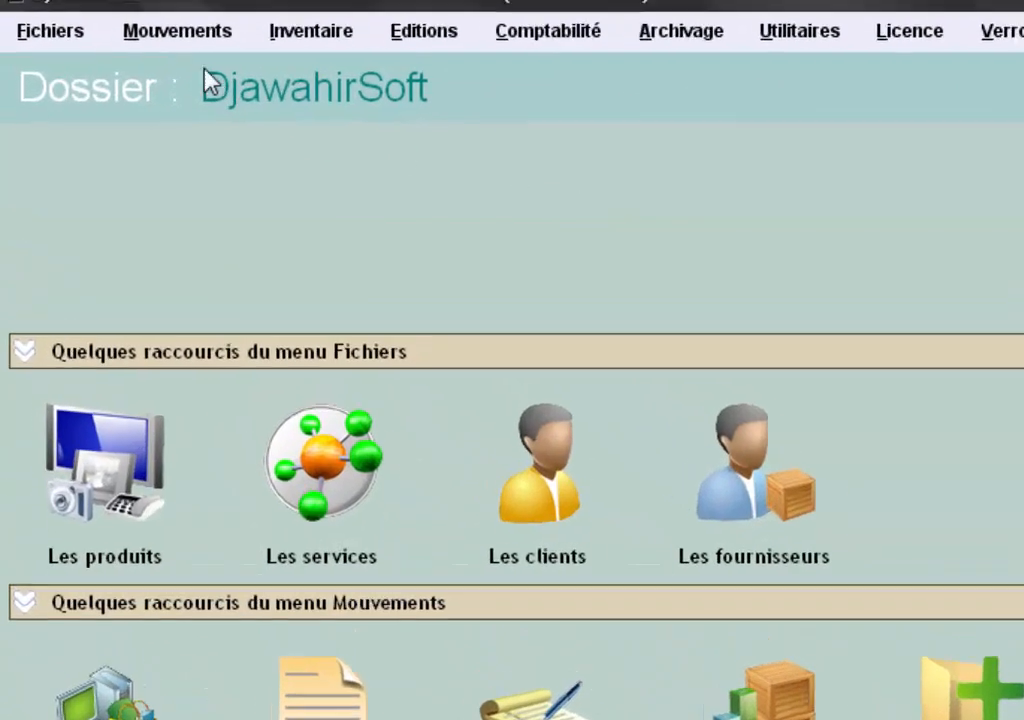
- Open the Règlements et Remboursements Fournisseurs window from the Mouvements menu
{"action": "left_click", "coordinate": [179, 36]}
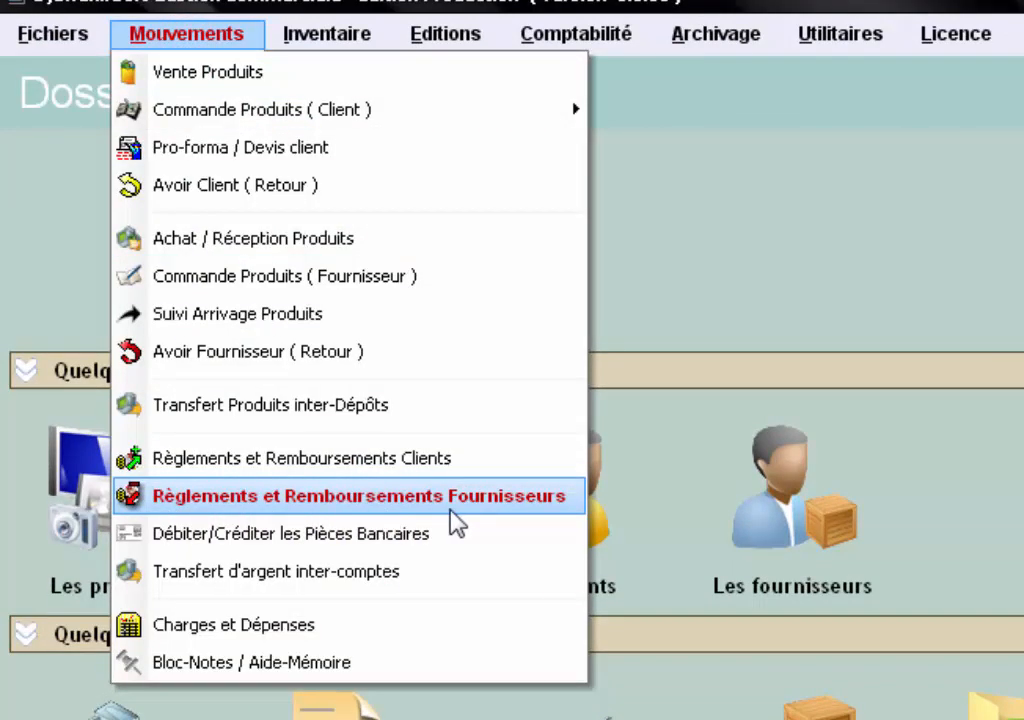
{"action": "left_click", "coordinate": [577, 498]}
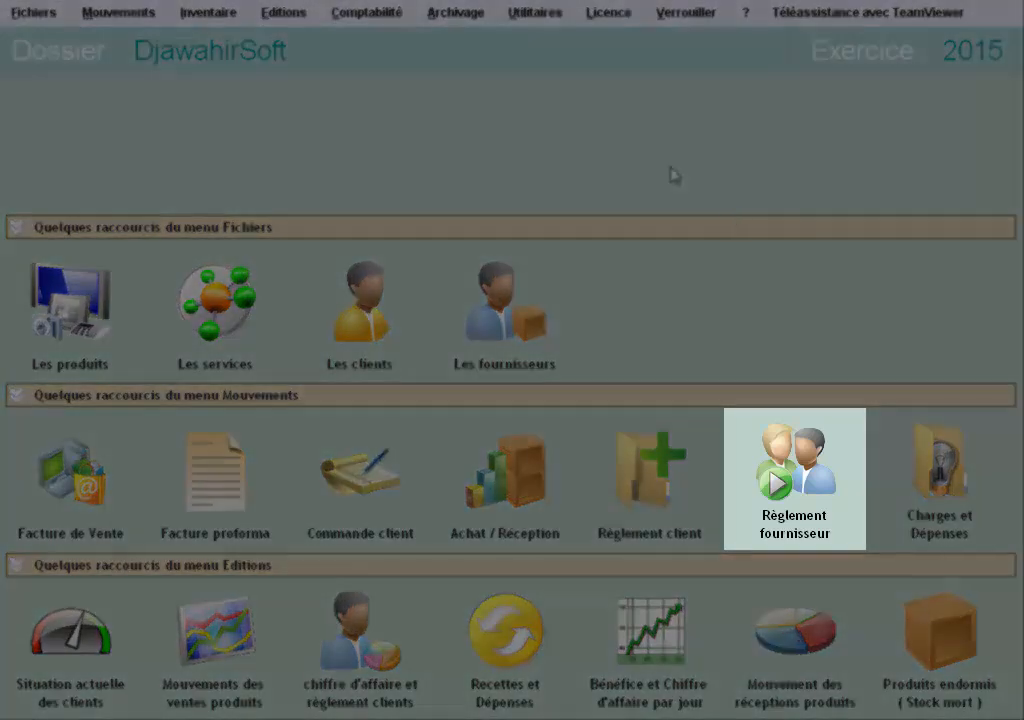
{"action": "left_click", "coordinate": [765, 440]}
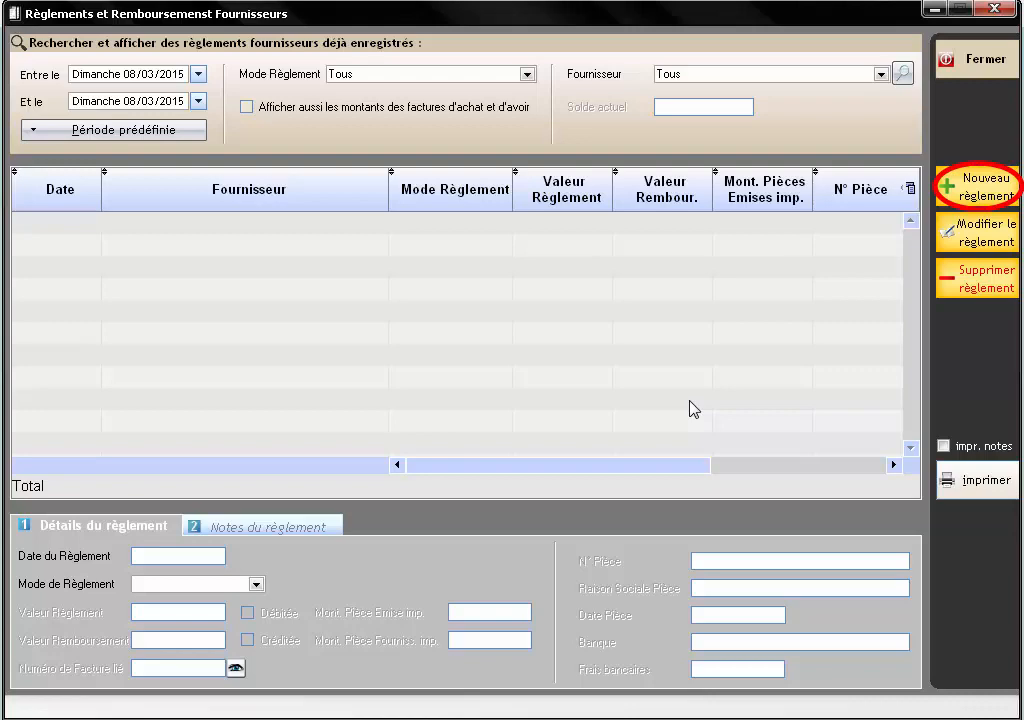
- Create a new supplier payment dated 08/03/2015 for DJAWAHIRSOFT, found by searching 'SOF'
{"action": "left_click", "coordinate": [960, 195]}
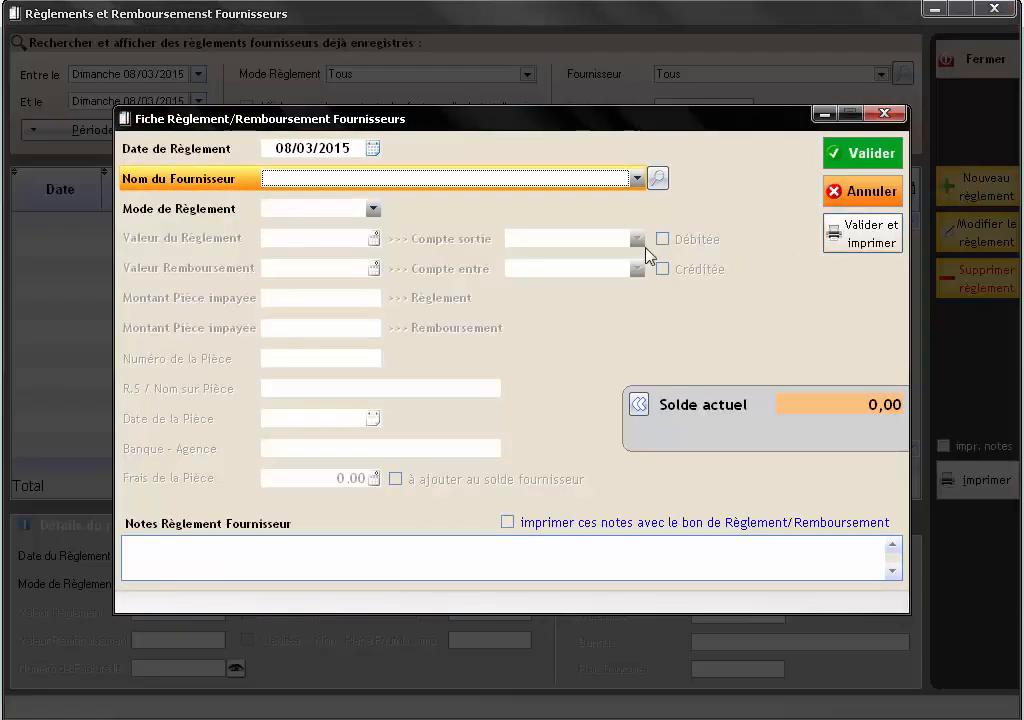
{"action": "left_click", "coordinate": [340, 148]}
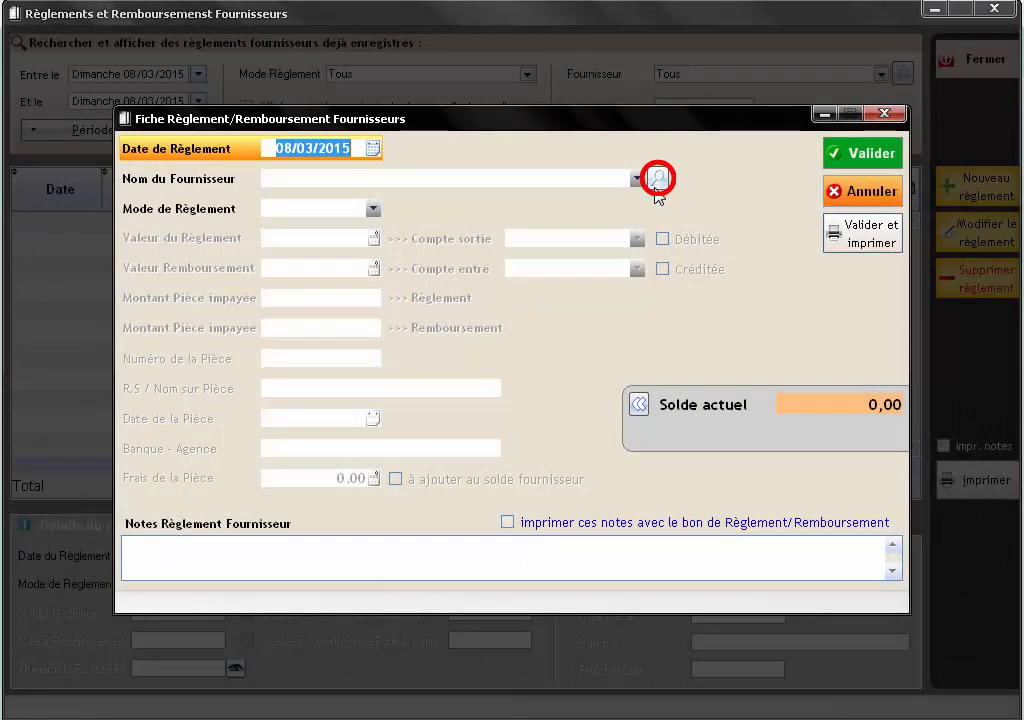
{"action": "left_click", "coordinate": [655, 186]}
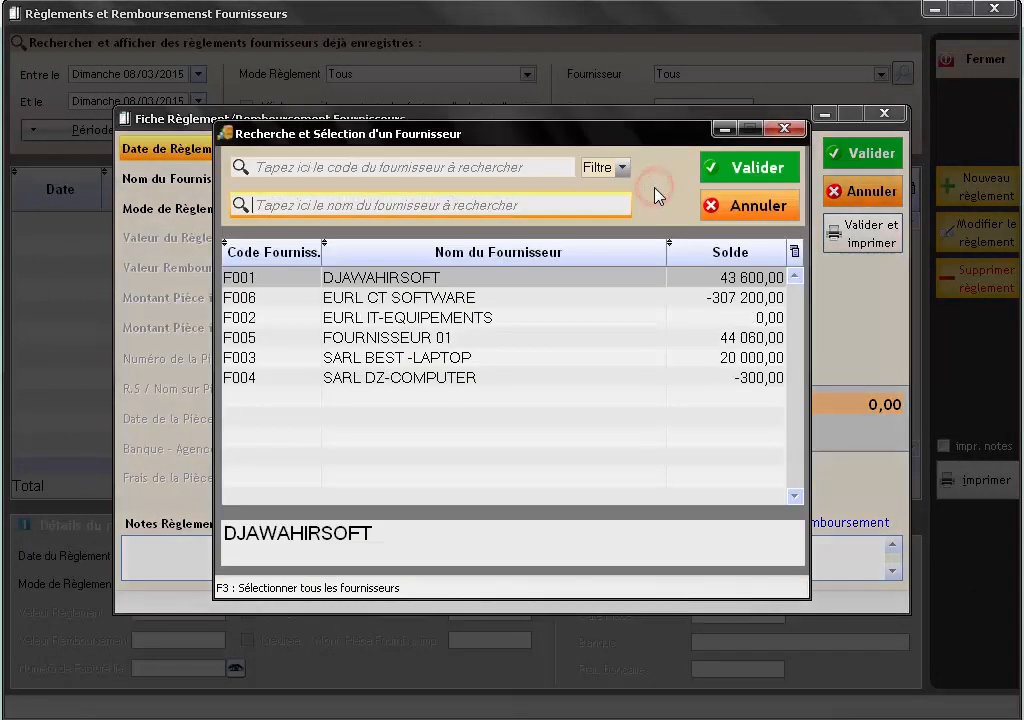
{"action": "left_click", "coordinate": [620, 202]}
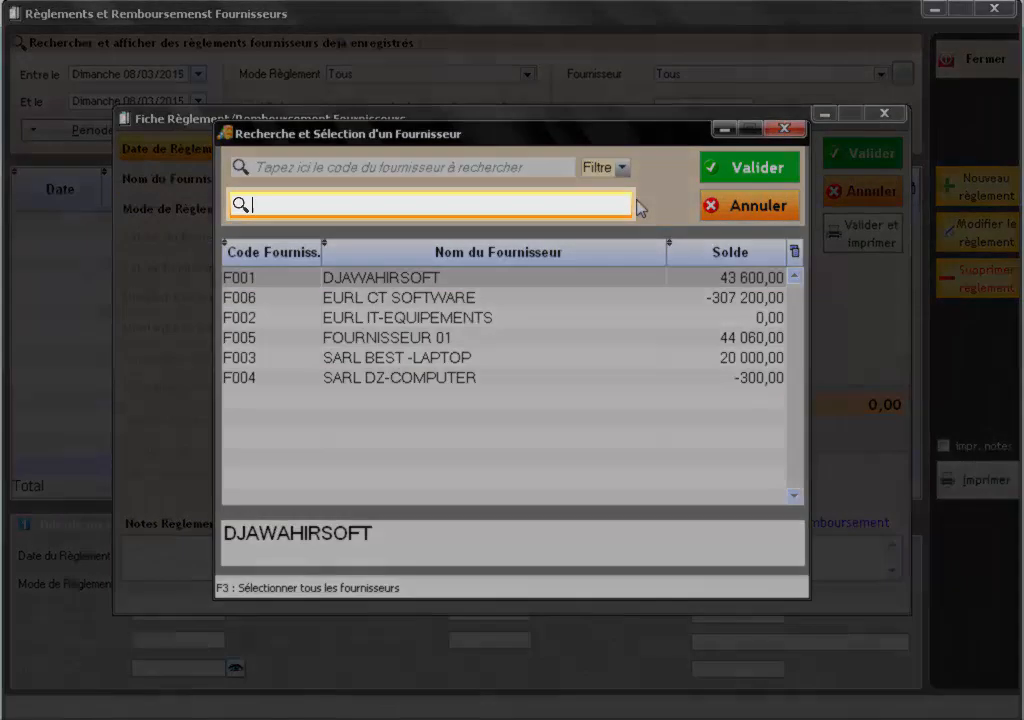
{"action": "type", "text": "SOF"}
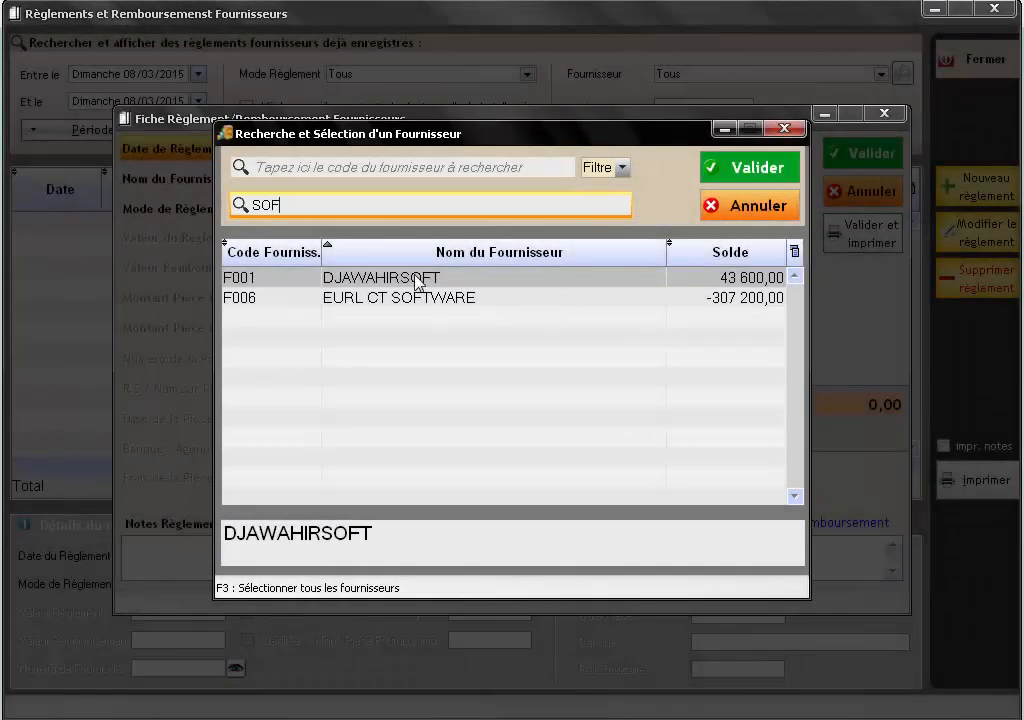
{"action": "left_click", "coordinate": [415, 279]}
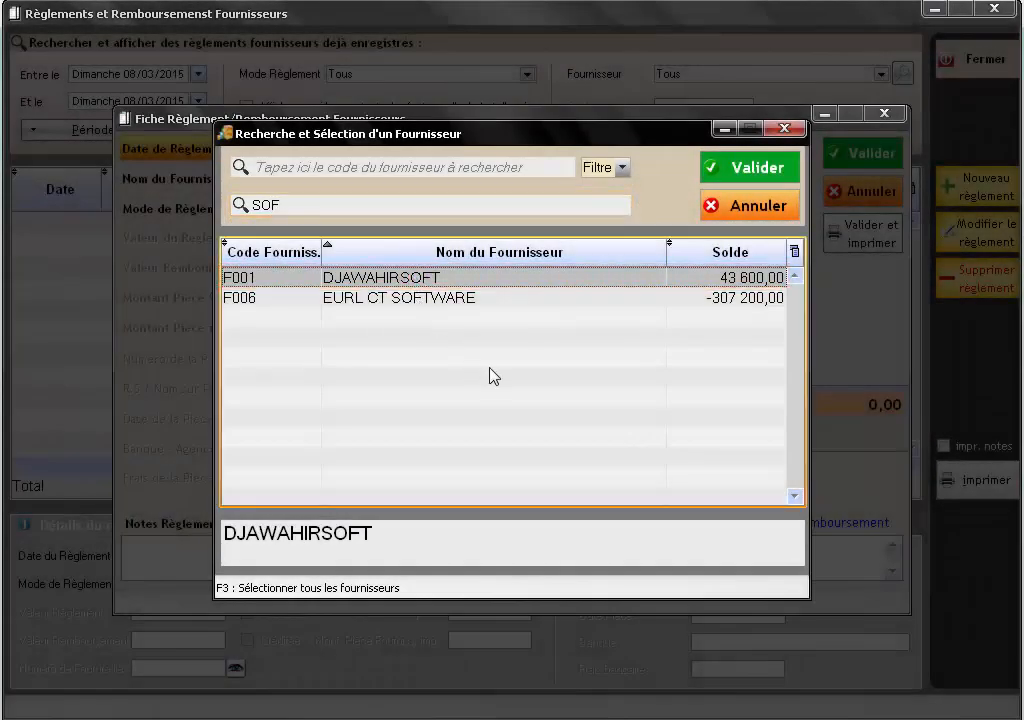
{"action": "left_click", "coordinate": [740, 181]}
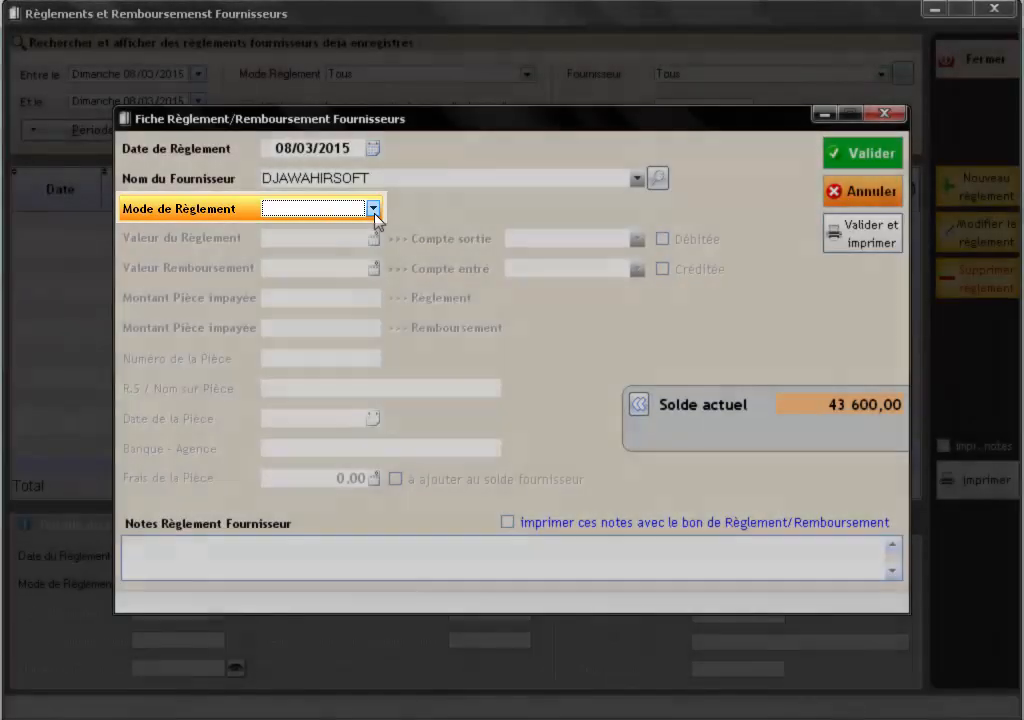
- Enter a payment amount of 23600 and set the payment mode to Chèque
{"action": "left_click", "coordinate": [376, 216]}
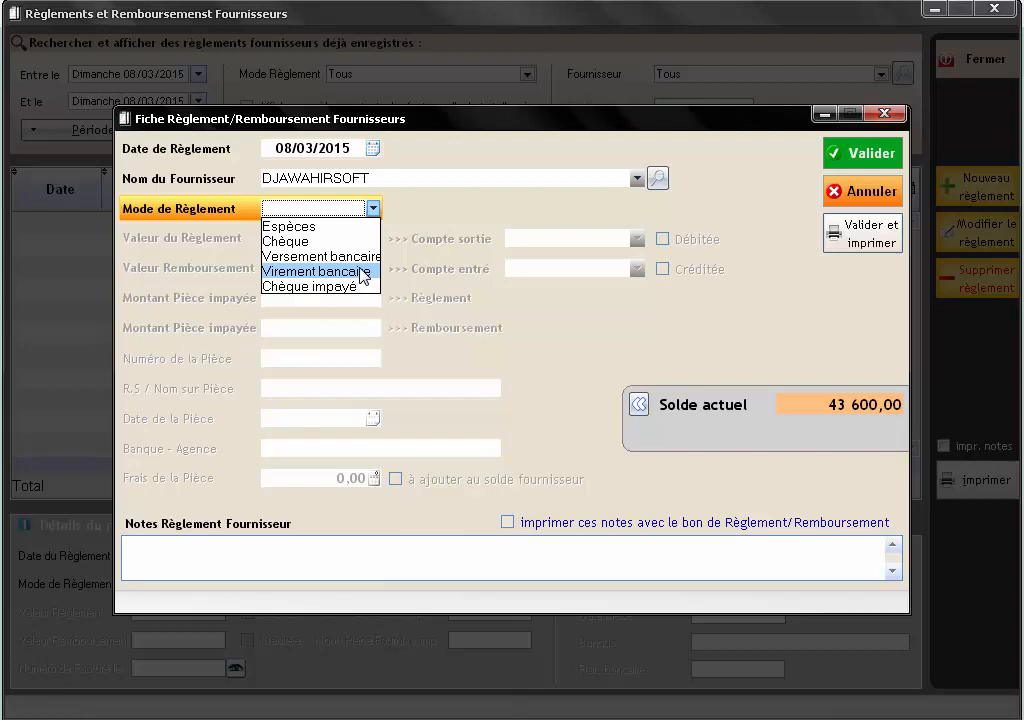
{"action": "left_click", "coordinate": [335, 227]}
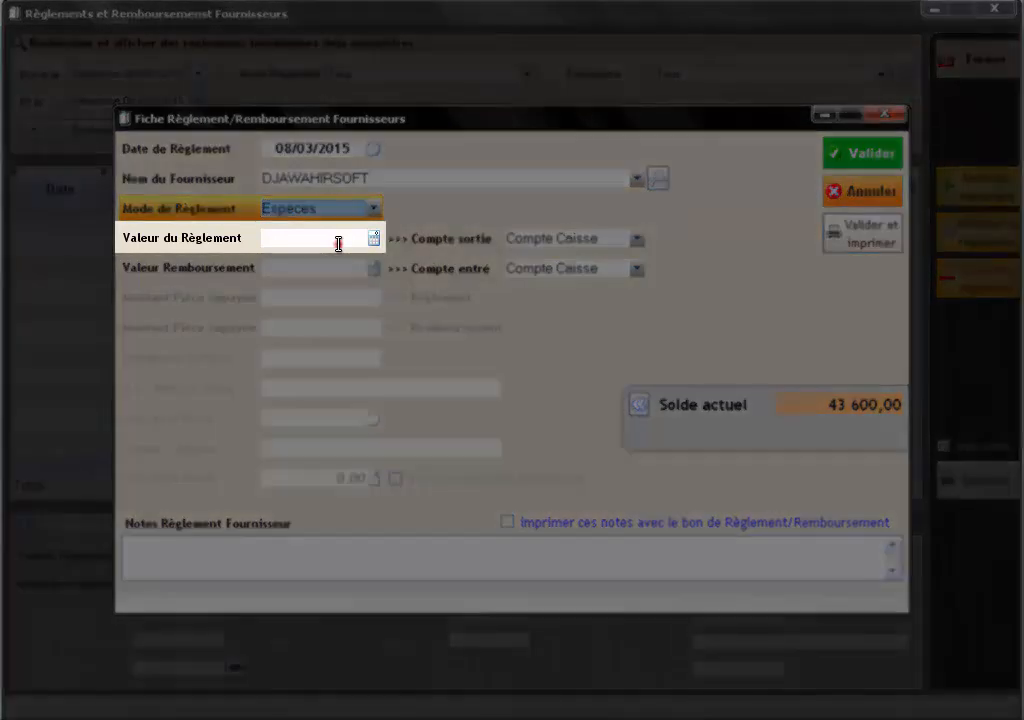
{"action": "left_click", "coordinate": [340, 240]}
{"action": "type", "text": "236"}
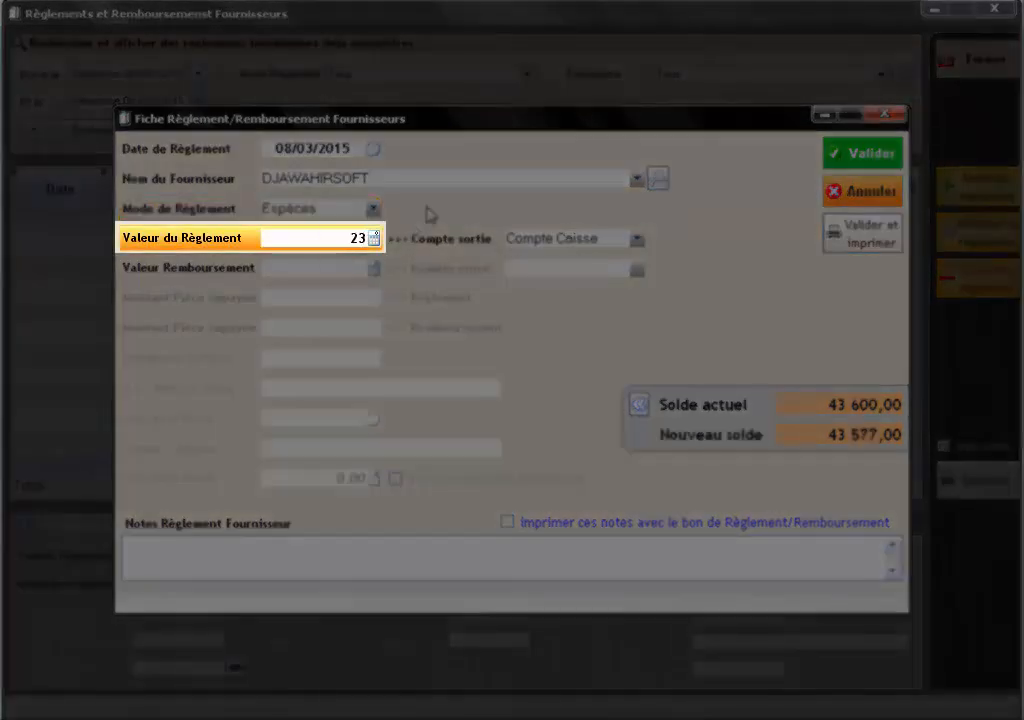
{"action": "type", "text": "00"}
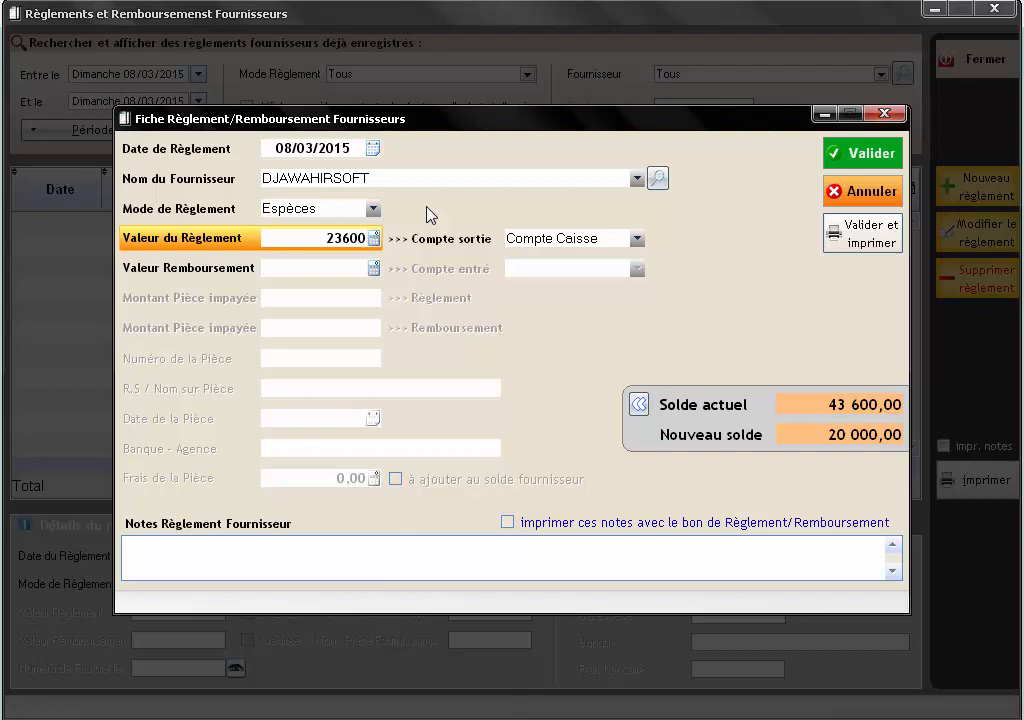
{"action": "left_click", "coordinate": [373, 208]}
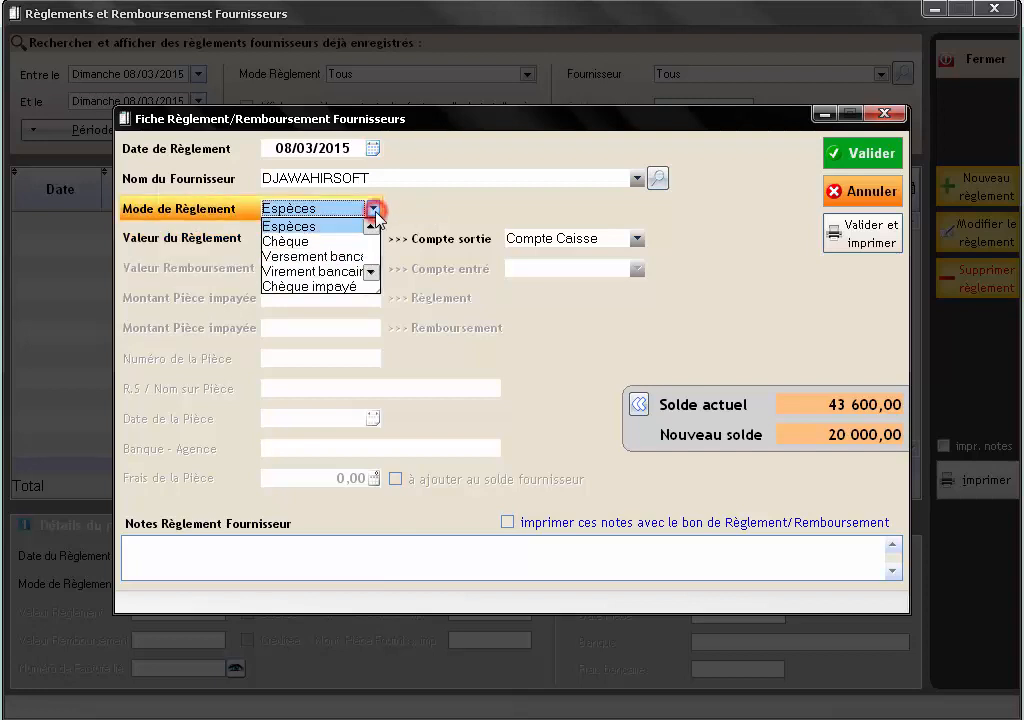
{"action": "left_click", "coordinate": [355, 242]}
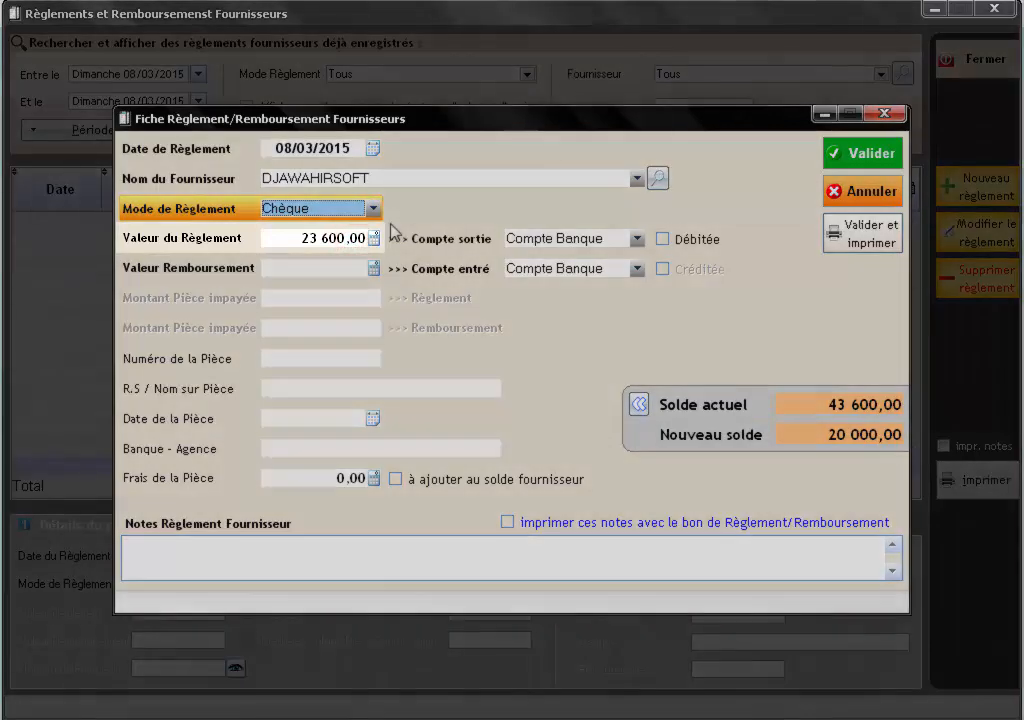
- Enter the cheque number, name DJAWAHIRSOFT, date 08/03/2015 and bank BADR 431, then save and preview
{"action": "left_click", "coordinate": [359, 238]}
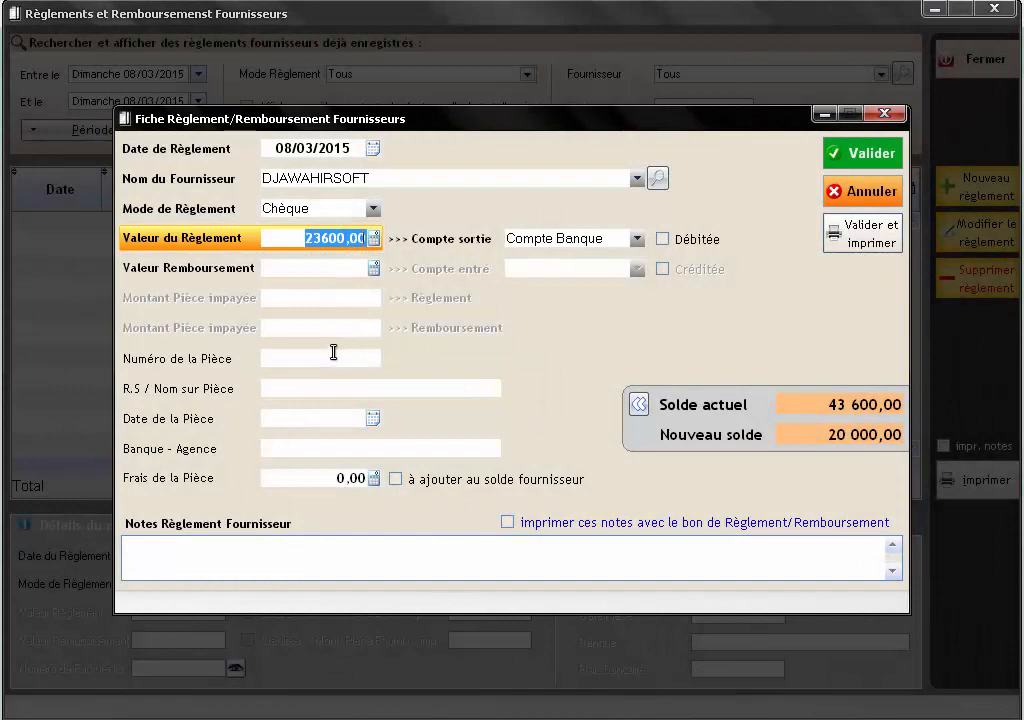
{"action": "left_click", "coordinate": [340, 356]}
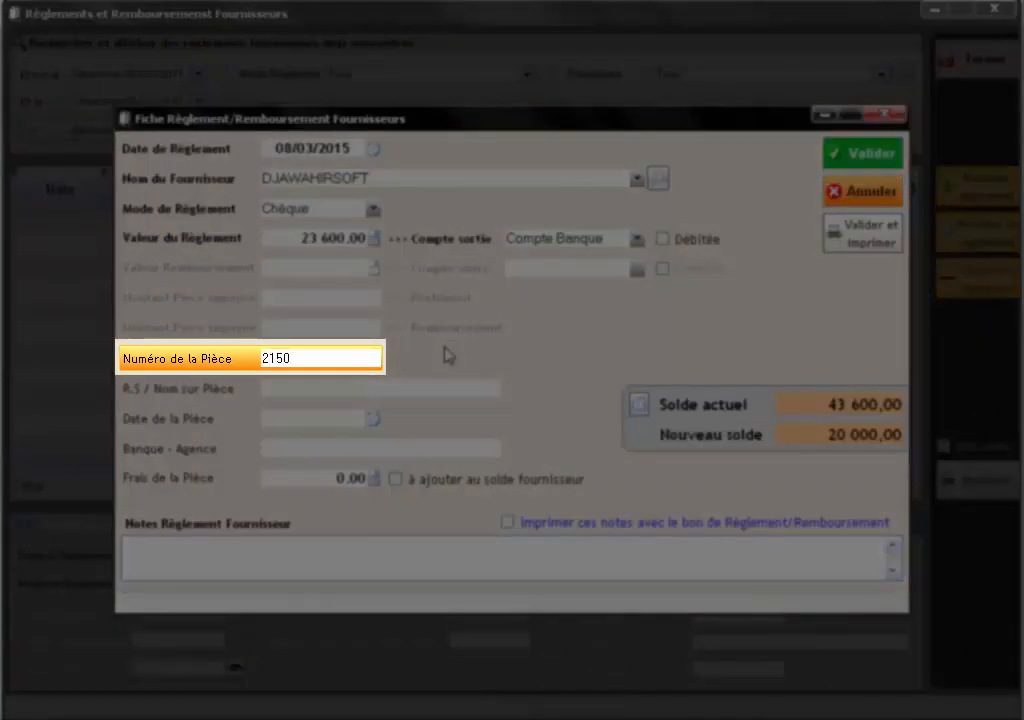
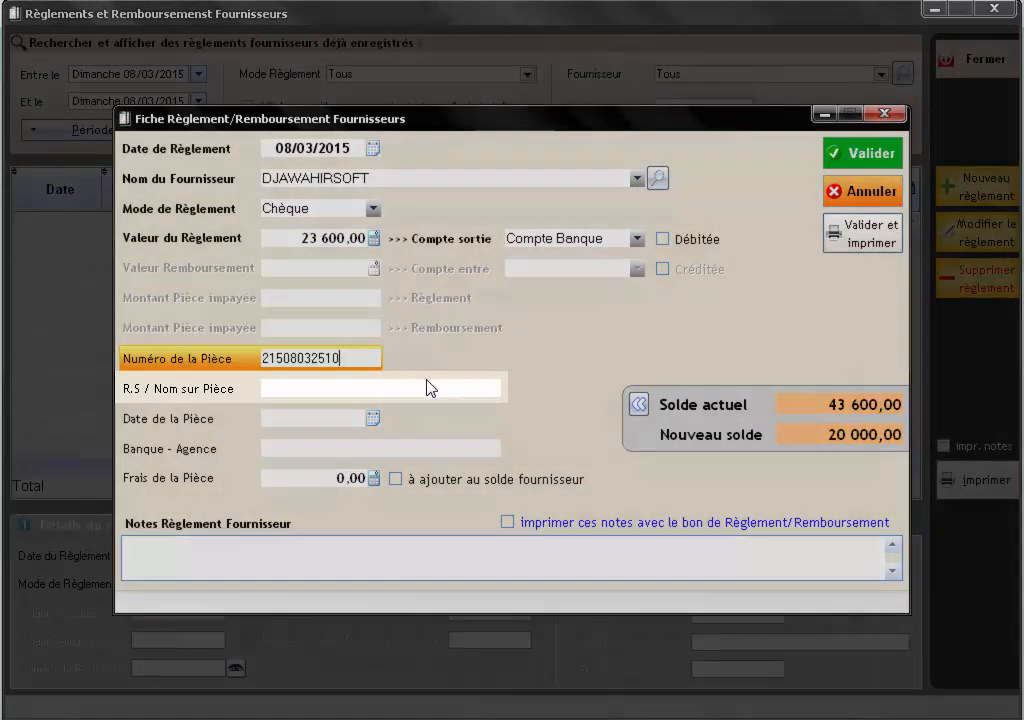
{"action": "left_click", "coordinate": [381, 386]}
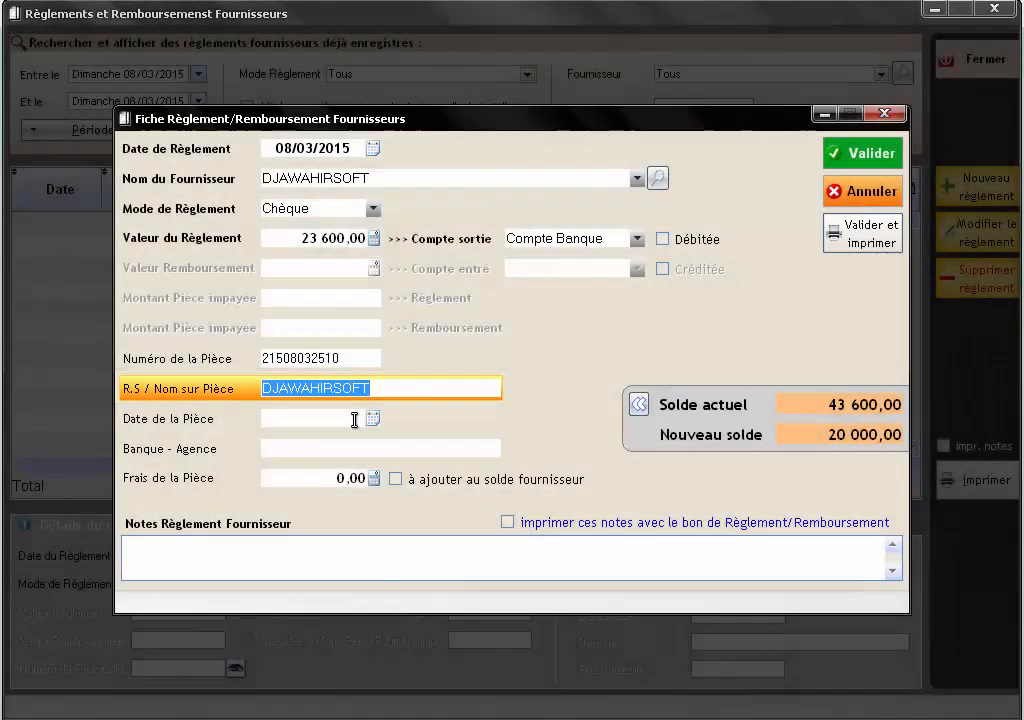
{"action": "left_click", "coordinate": [329, 420]}
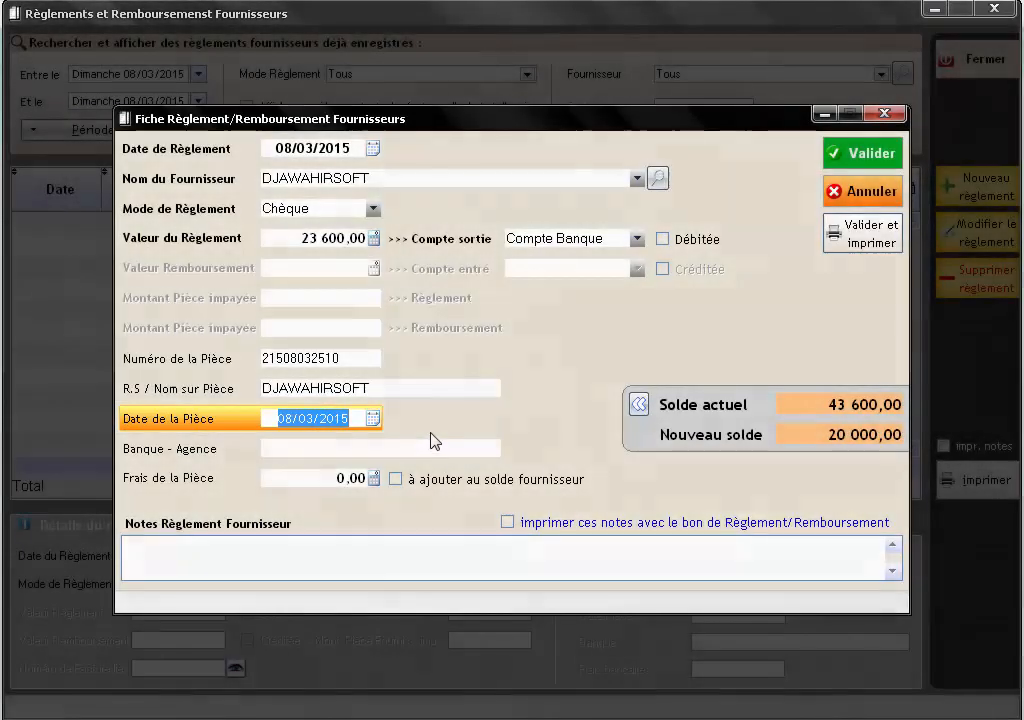
{"action": "left_click", "coordinate": [322, 450]}
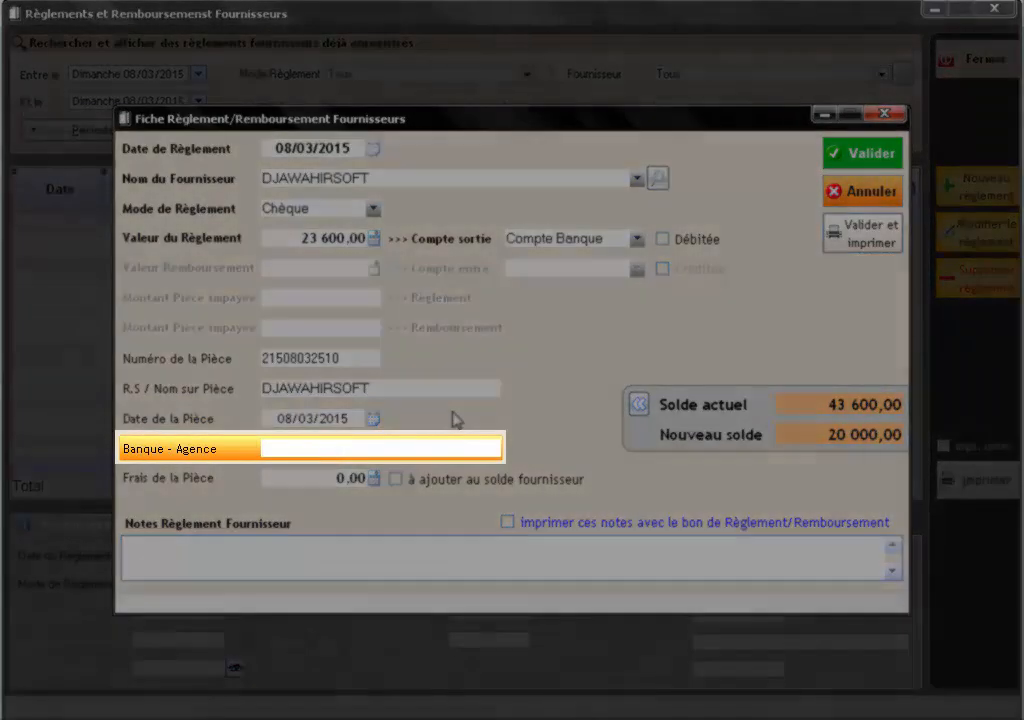
{"action": "type", "text": "B"}
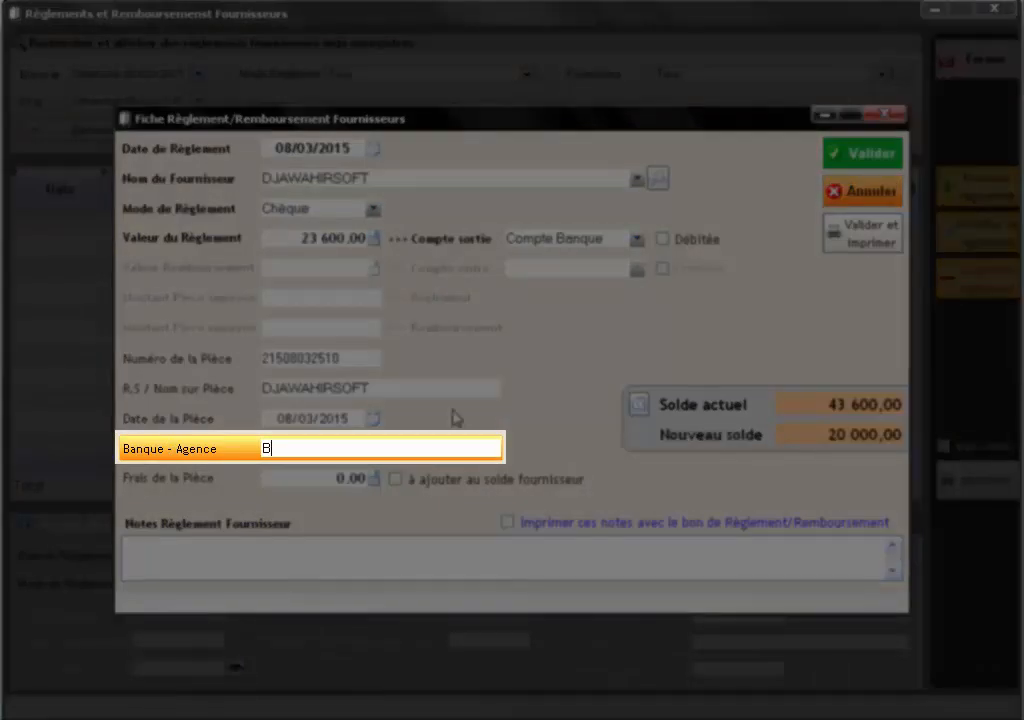
{"action": "type", "text": "ADR 431"}
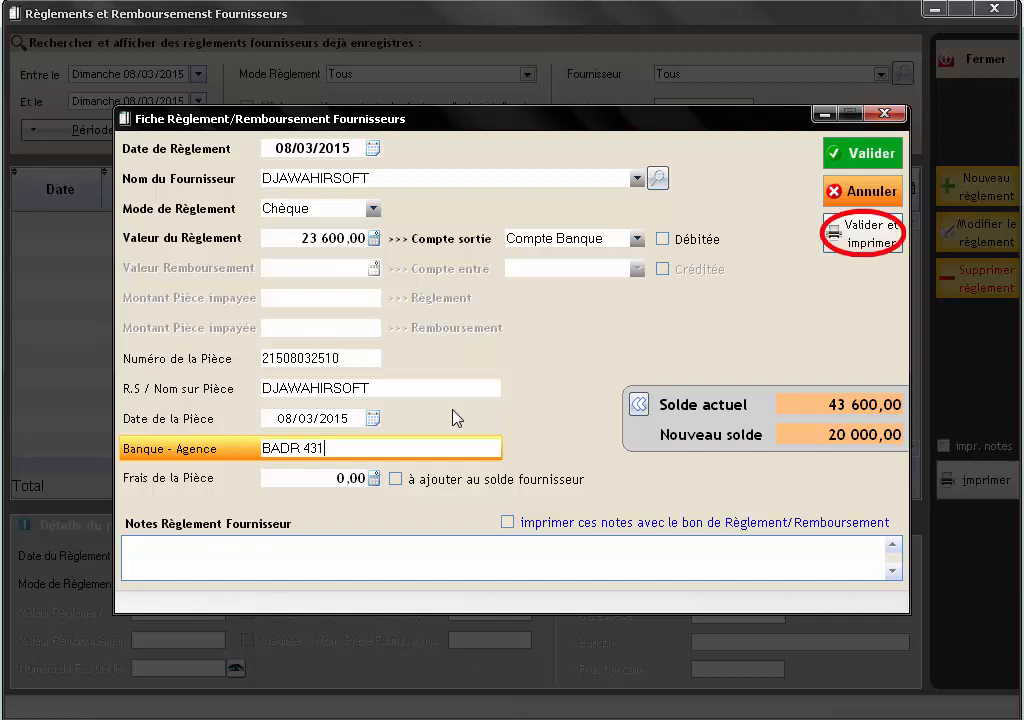
{"action": "left_click", "coordinate": [850, 248]}
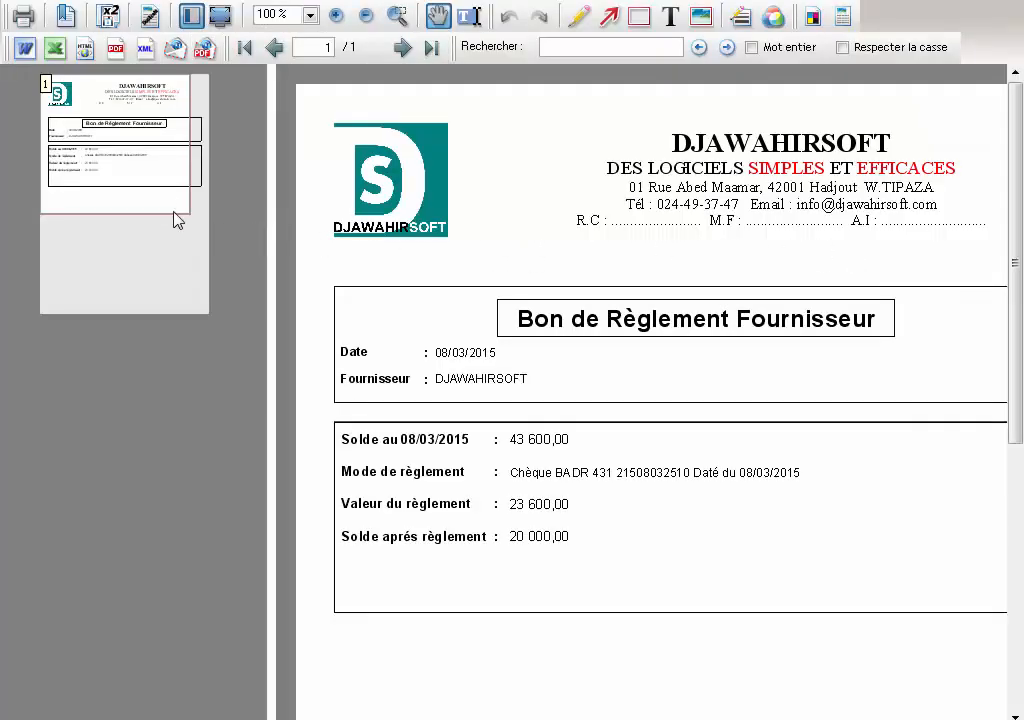
- Print the Bon de Règlement Fournisseur for the 23 600,00 BADR 431 cheque
{"action": "left_click", "coordinate": [163, 197]}
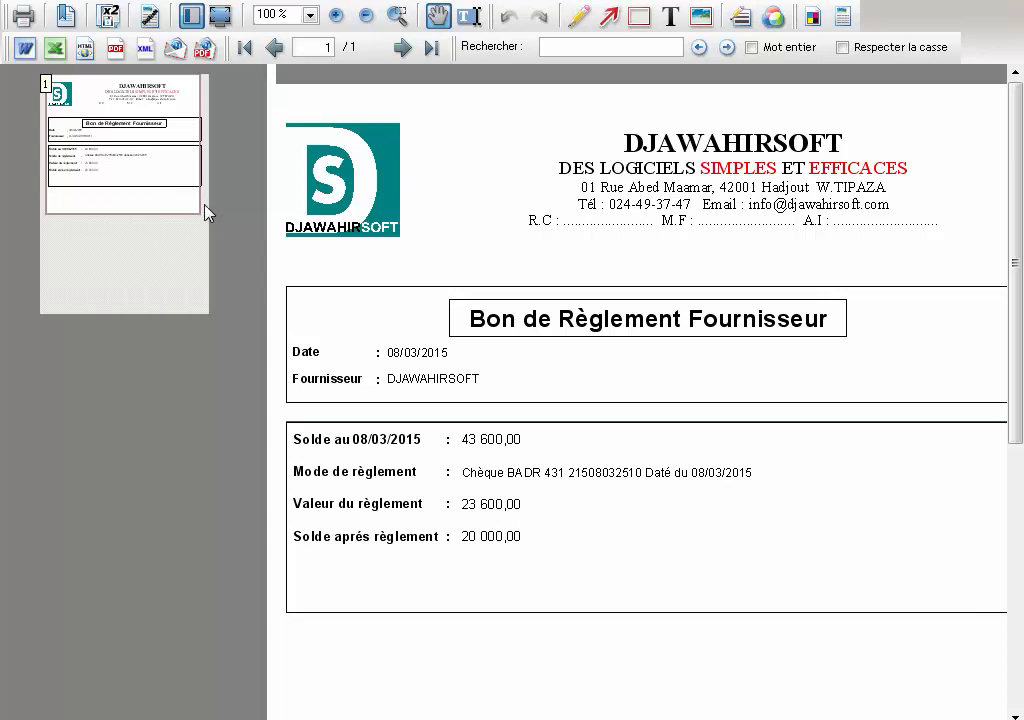
{"action": "left_click", "coordinate": [24, 16]}
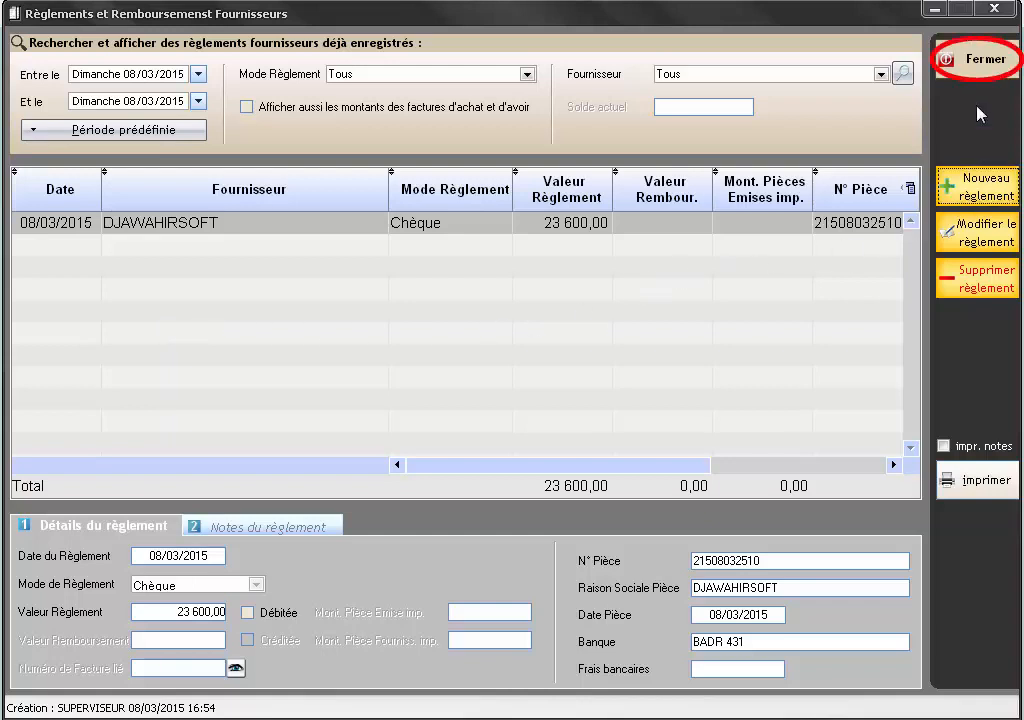
{"action": "left_click", "coordinate": [976, 68]}
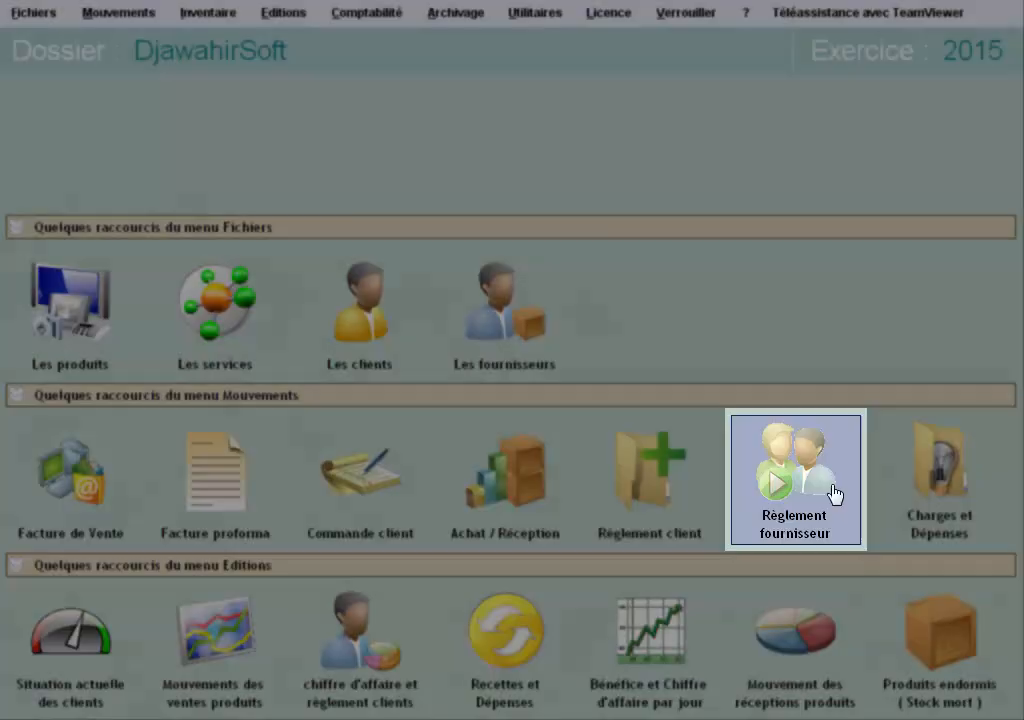
{"action": "left_click", "coordinate": [834, 494]}
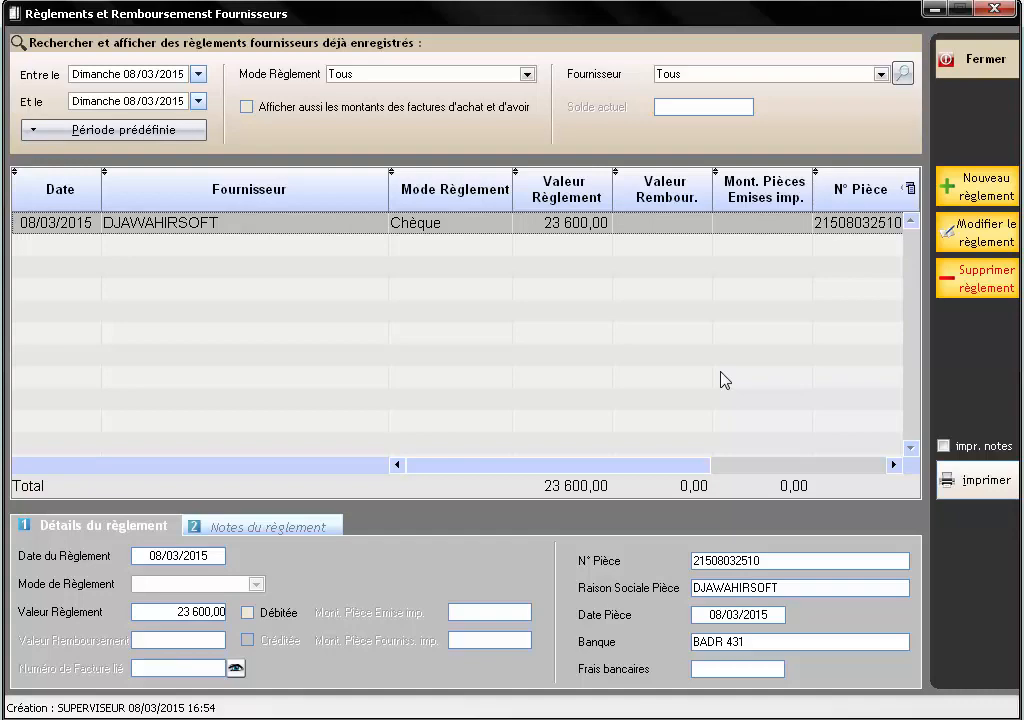
- Filter the saved payments to supplier SARL BEST -LAPTOP, found by searching 'LAP'
{"action": "left_click", "coordinate": [903, 76]}
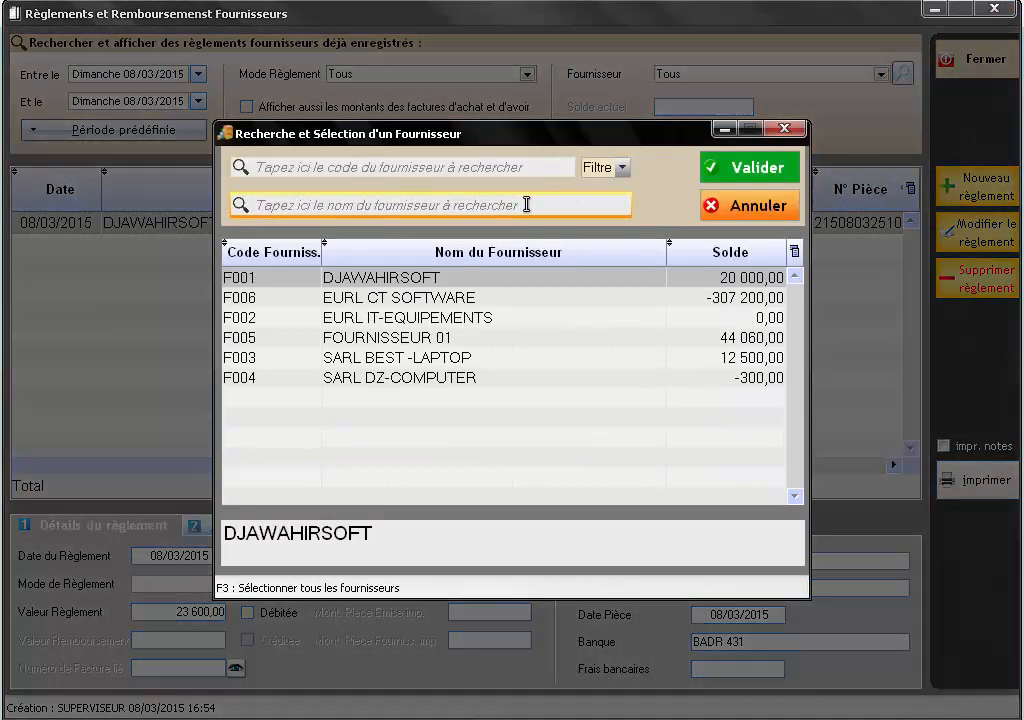
{"action": "left_click", "coordinate": [521, 207]}
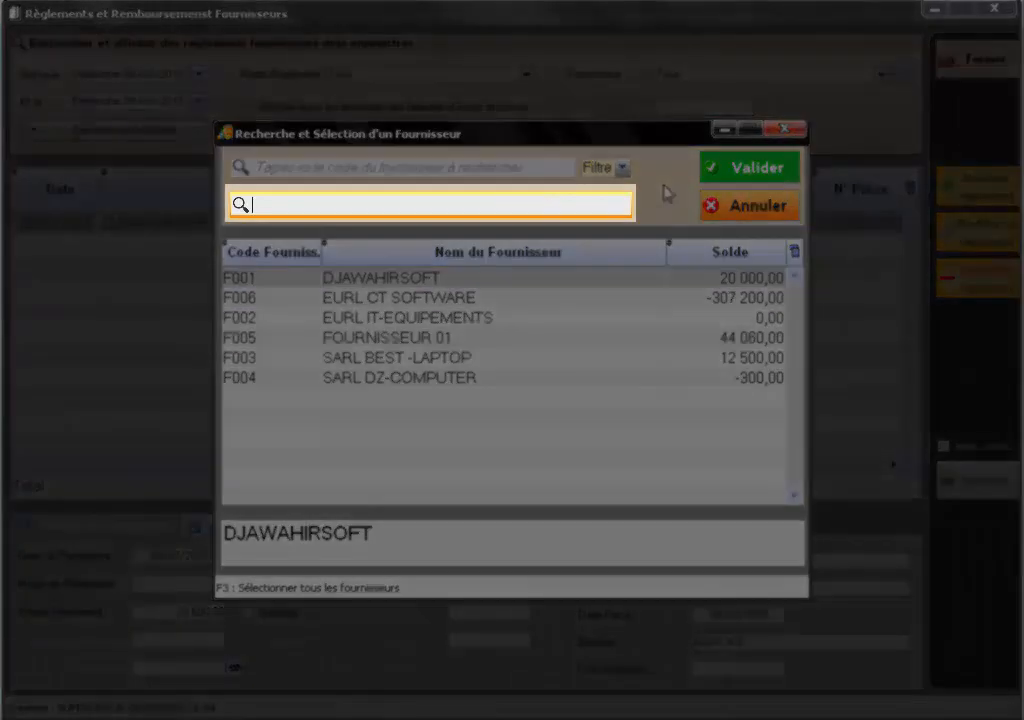
{"action": "type", "text": "LAP"}
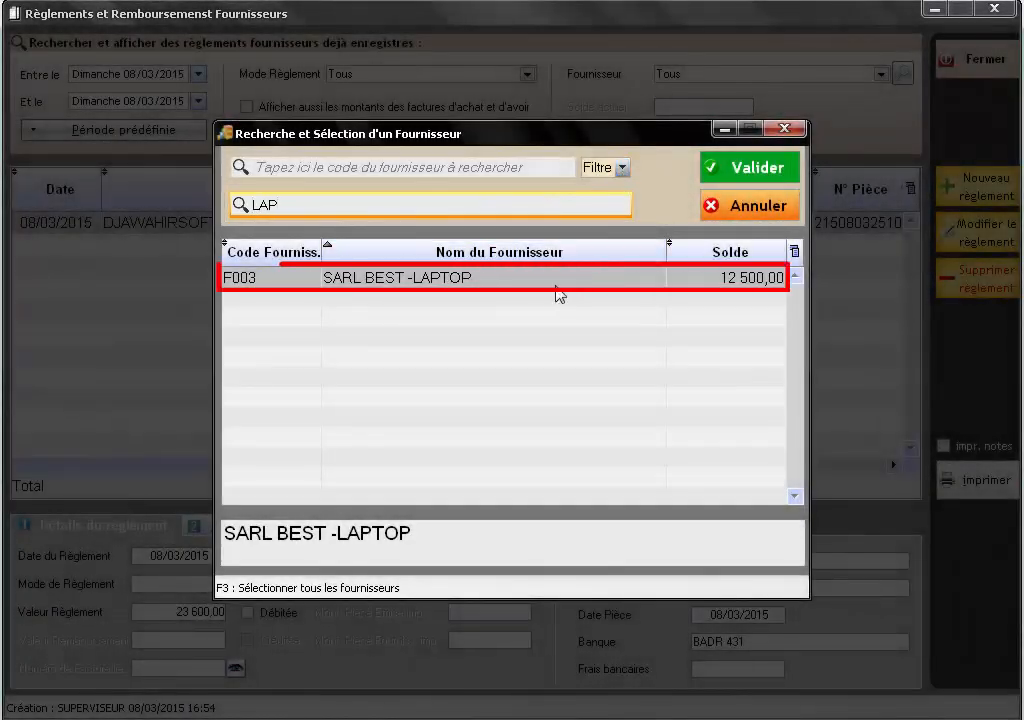
{"action": "double_click", "coordinate": [556, 284]}
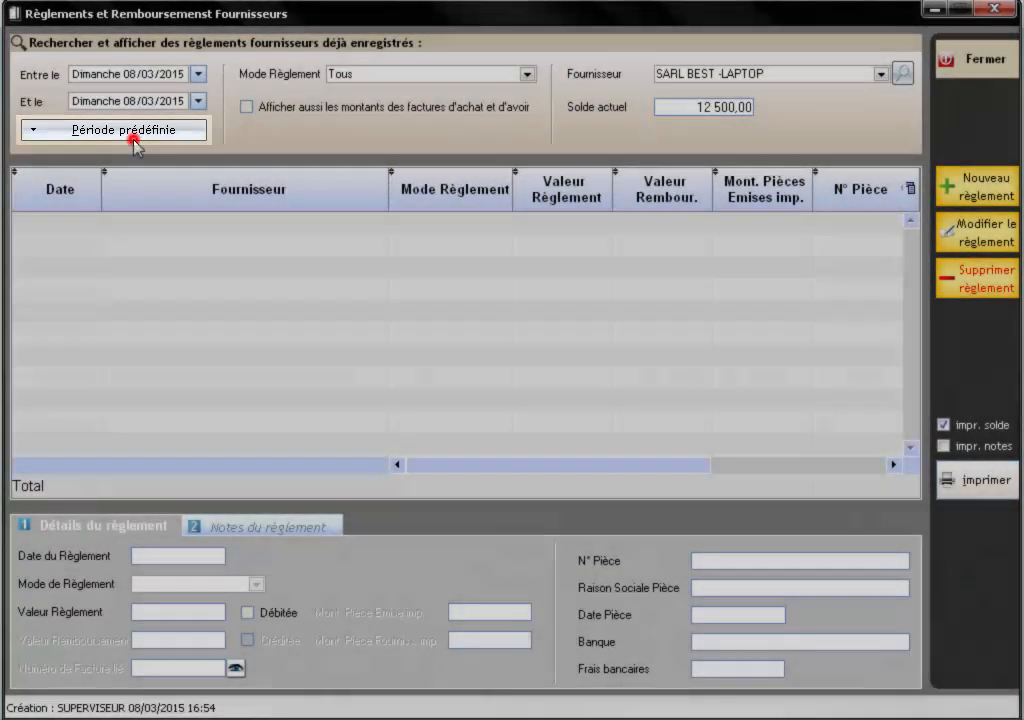
- Limit the list to the previous week (28/02–06/03/2015) and select the 7 500,00 payment of 05/03/2015
{"action": "left_click", "coordinate": [134, 139]}
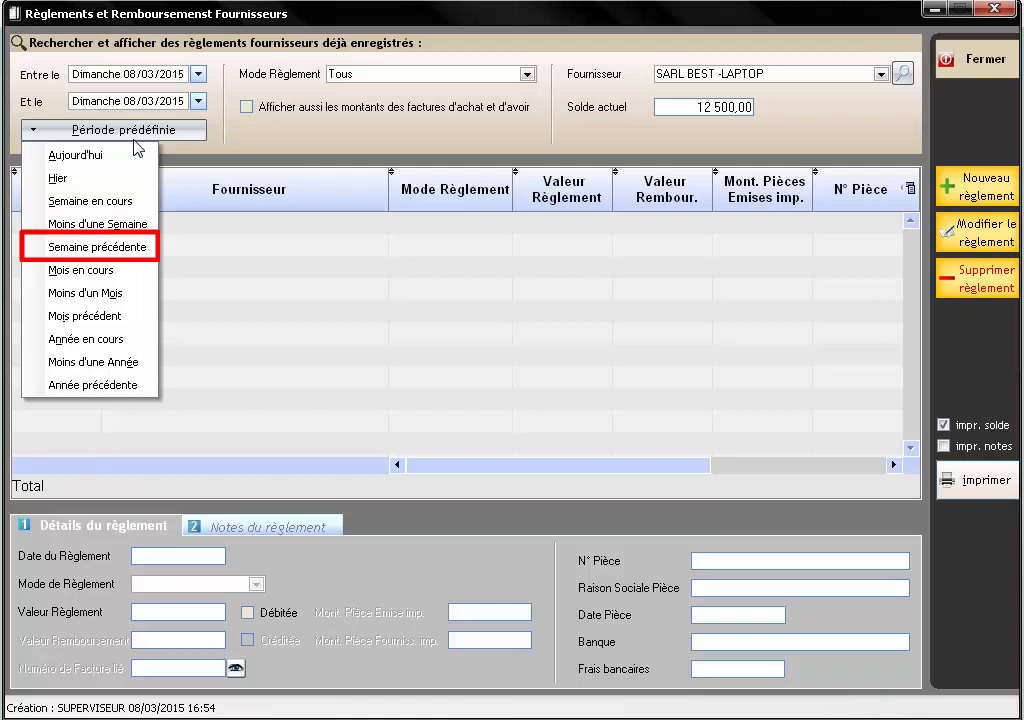
{"action": "left_click", "coordinate": [133, 249]}
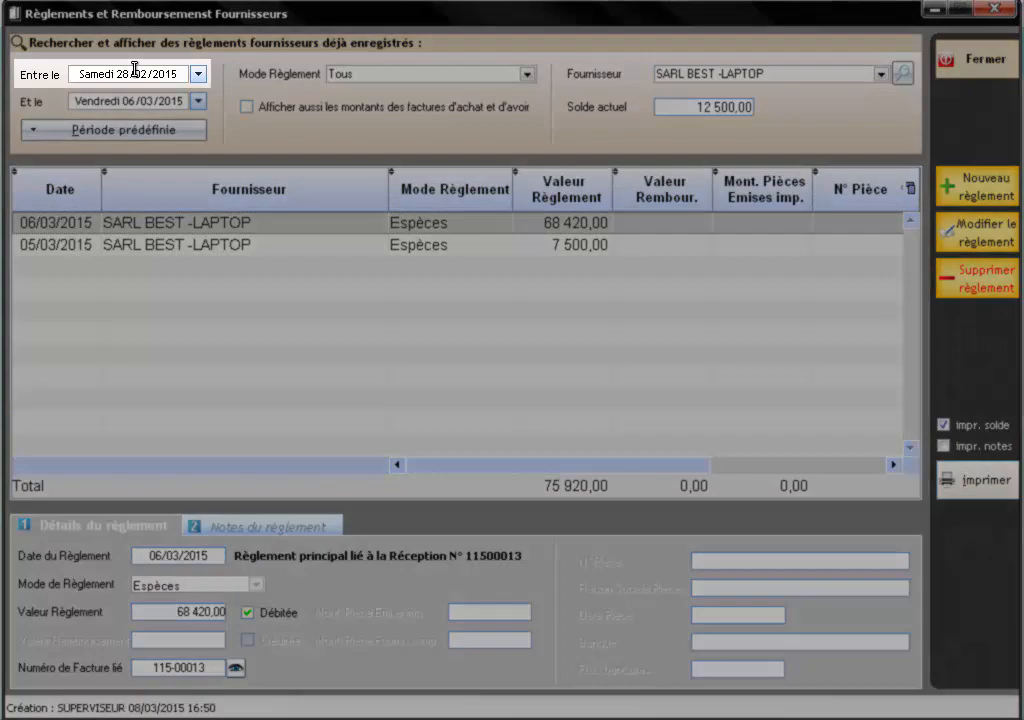
{"action": "left_click", "coordinate": [134, 69]}
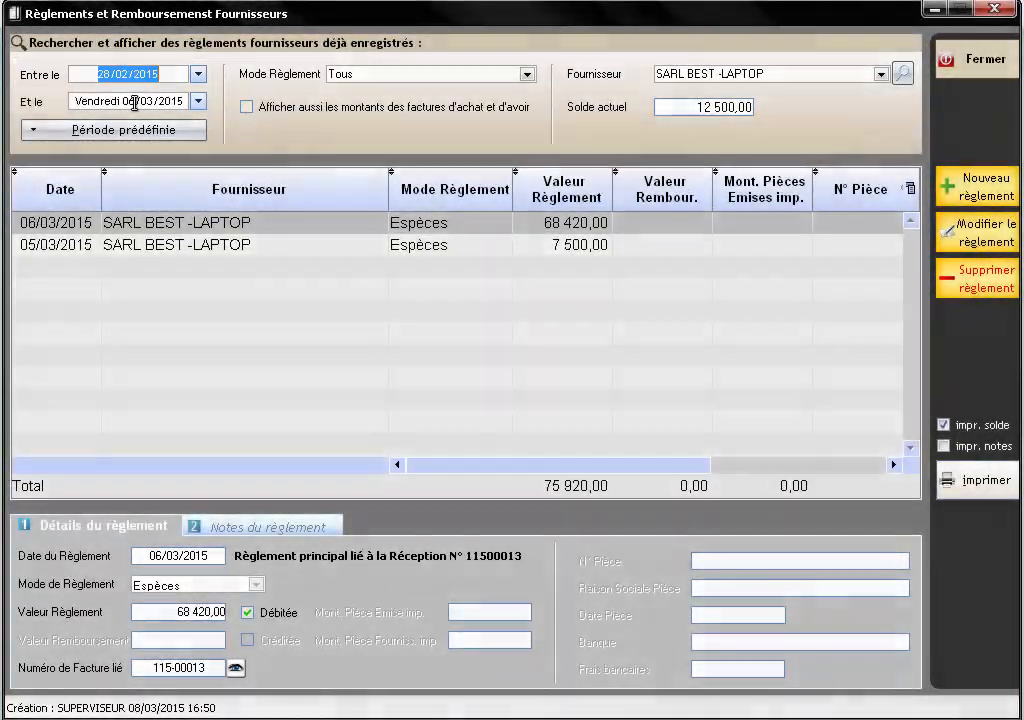
{"action": "left_click", "coordinate": [133, 103]}
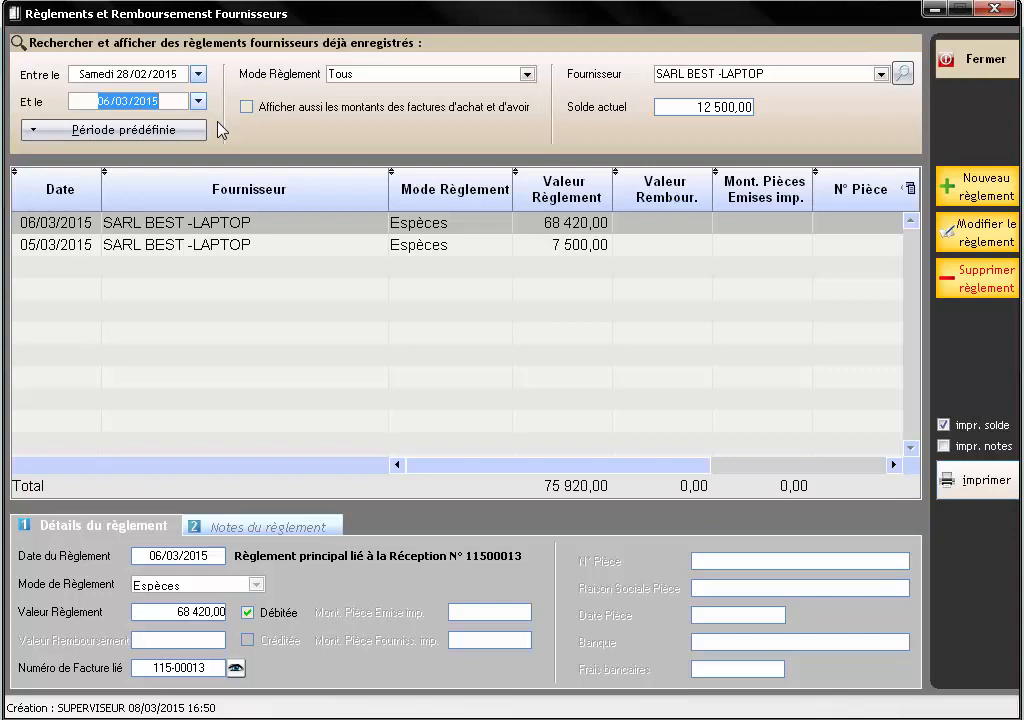
{"action": "left_click", "coordinate": [232, 249]}
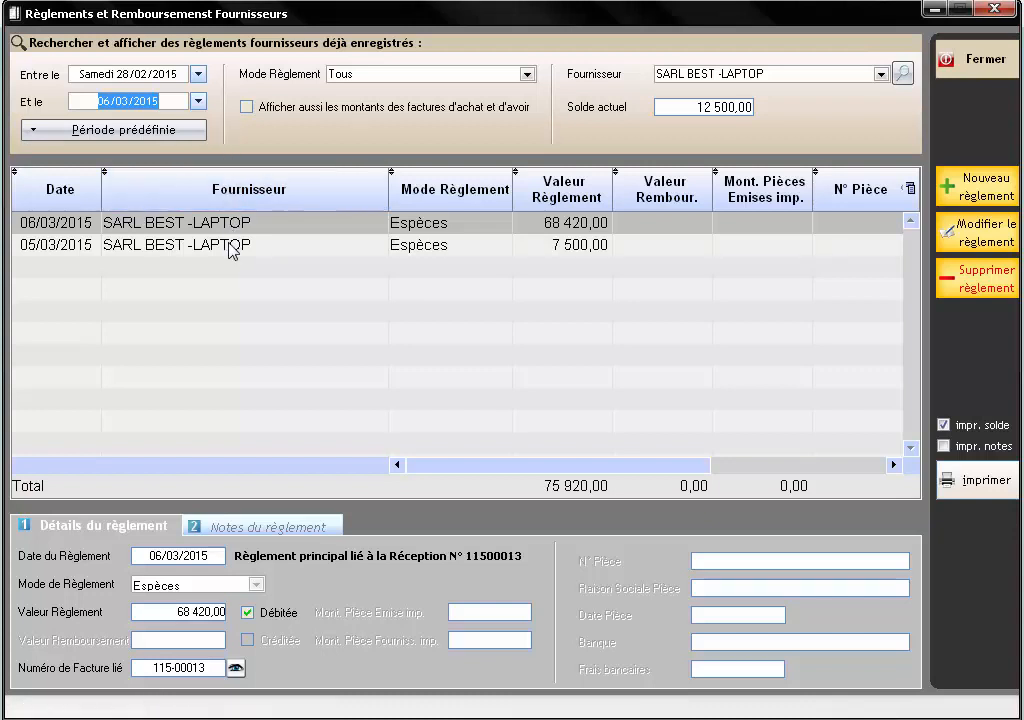
{"action": "left_click", "coordinate": [232, 249]}
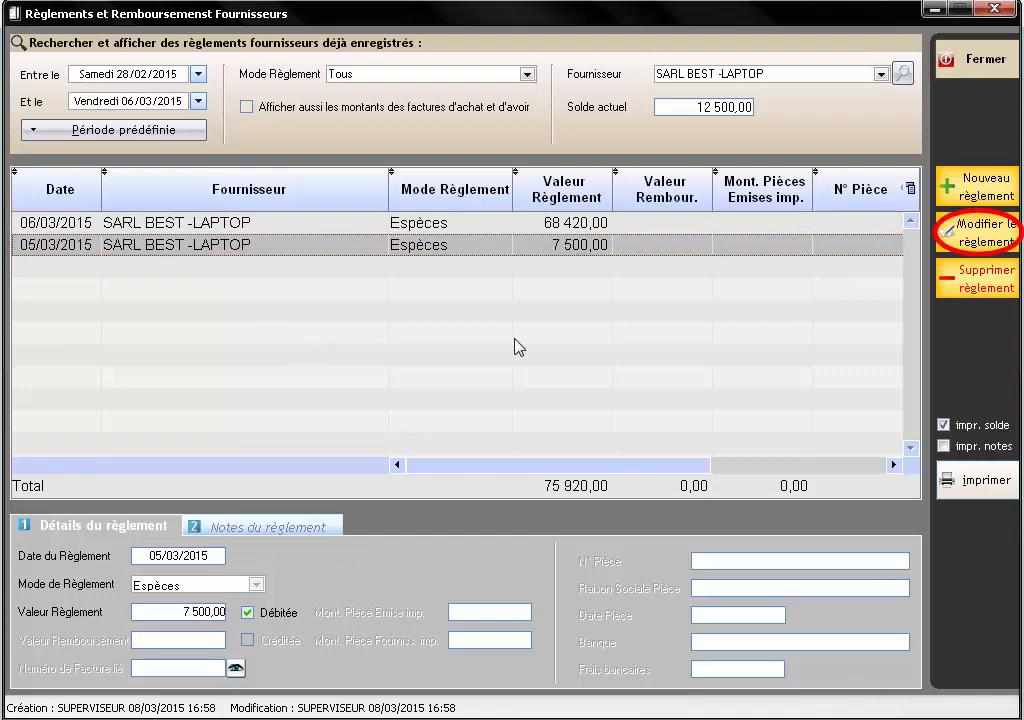
- Edit the 7 500,00 payment into a Chèque with its number, name, date 05/03/2015 and bank BDL, then save
{"action": "left_click", "coordinate": [981, 236]}
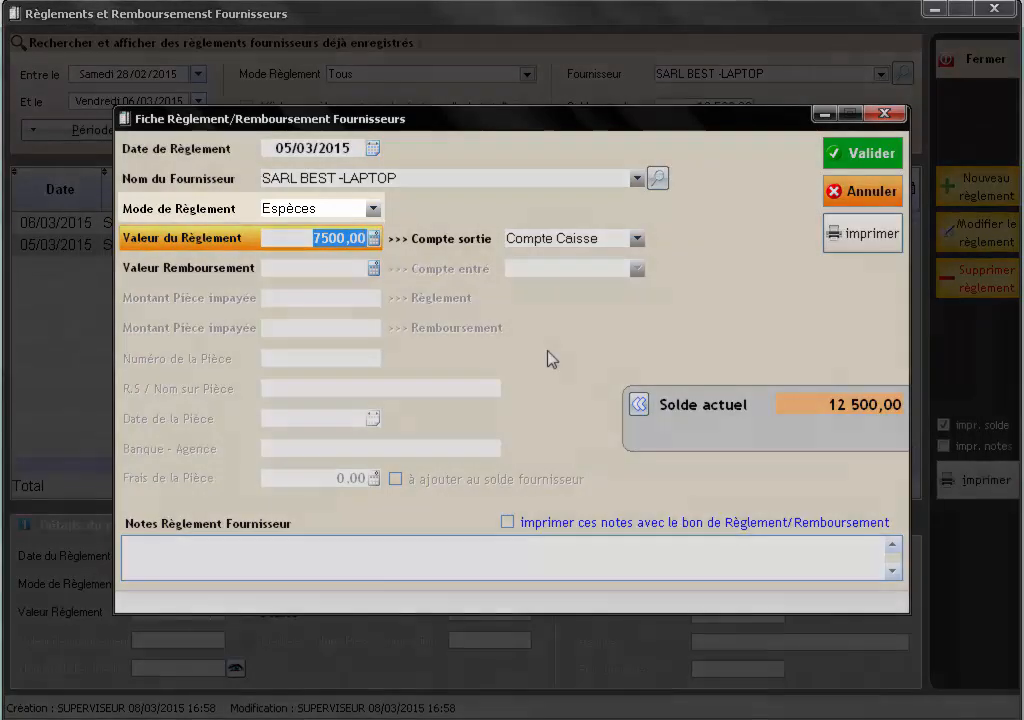
{"action": "left_click", "coordinate": [373, 209]}
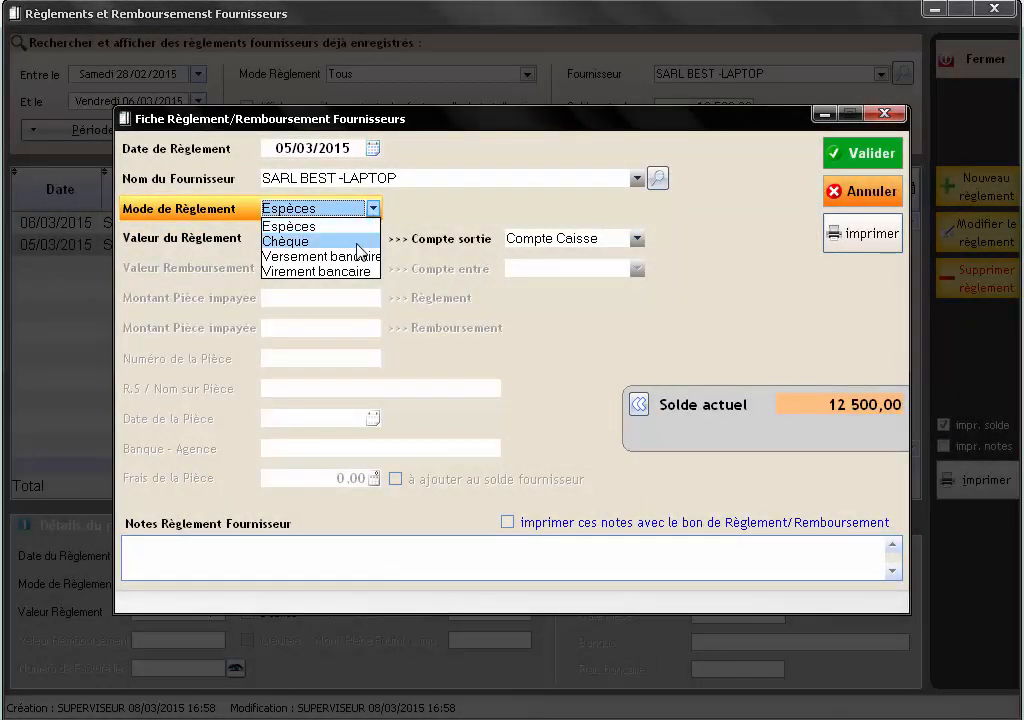
{"action": "left_click", "coordinate": [356, 245]}
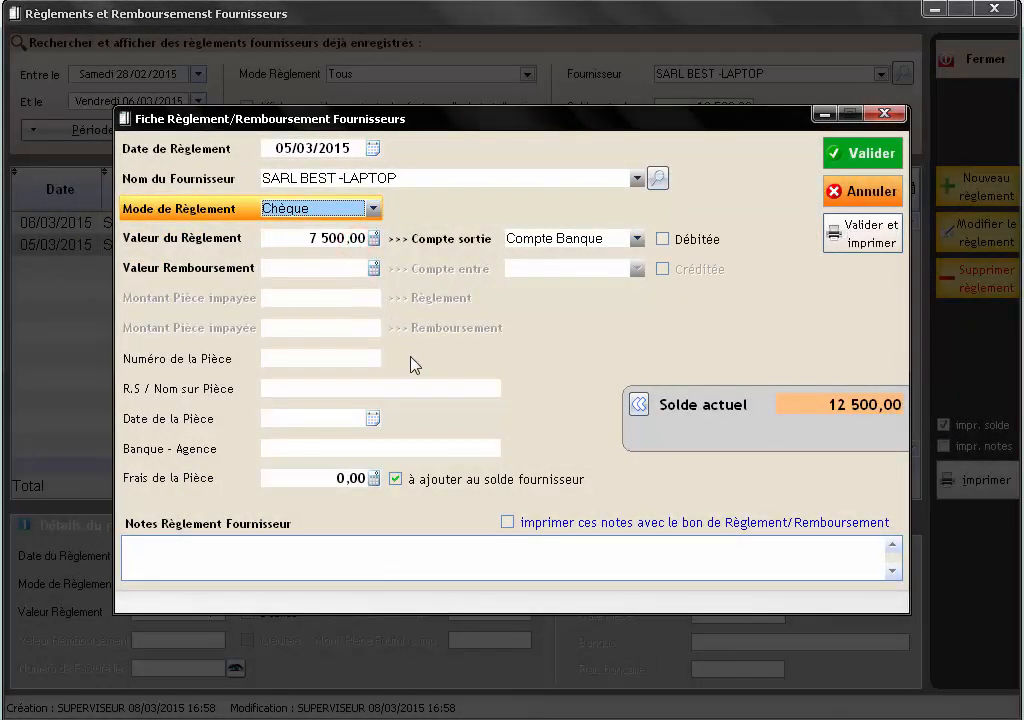
{"action": "left_click", "coordinate": [347, 357]}
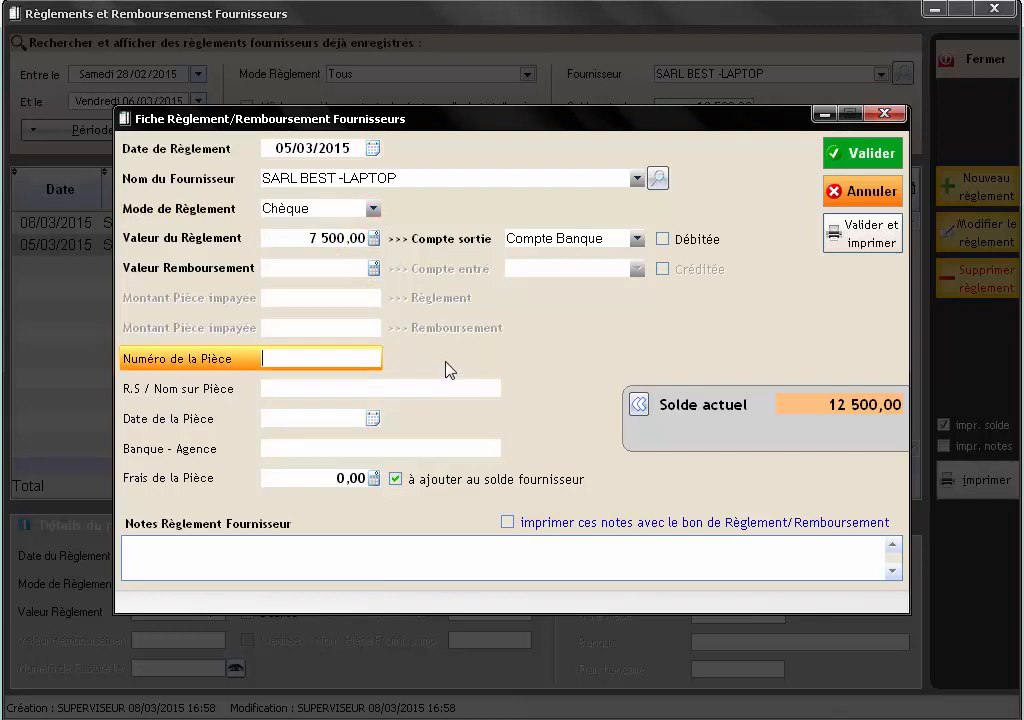
{"action": "left_click", "coordinate": [424, 387]}
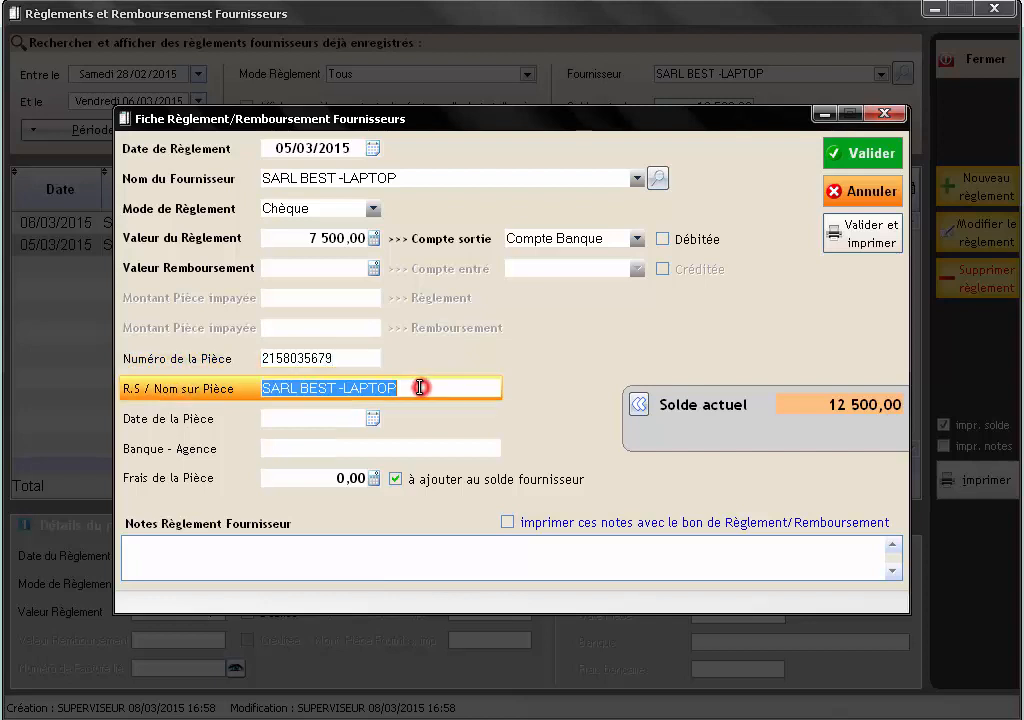
{"action": "left_click", "coordinate": [286, 418]}
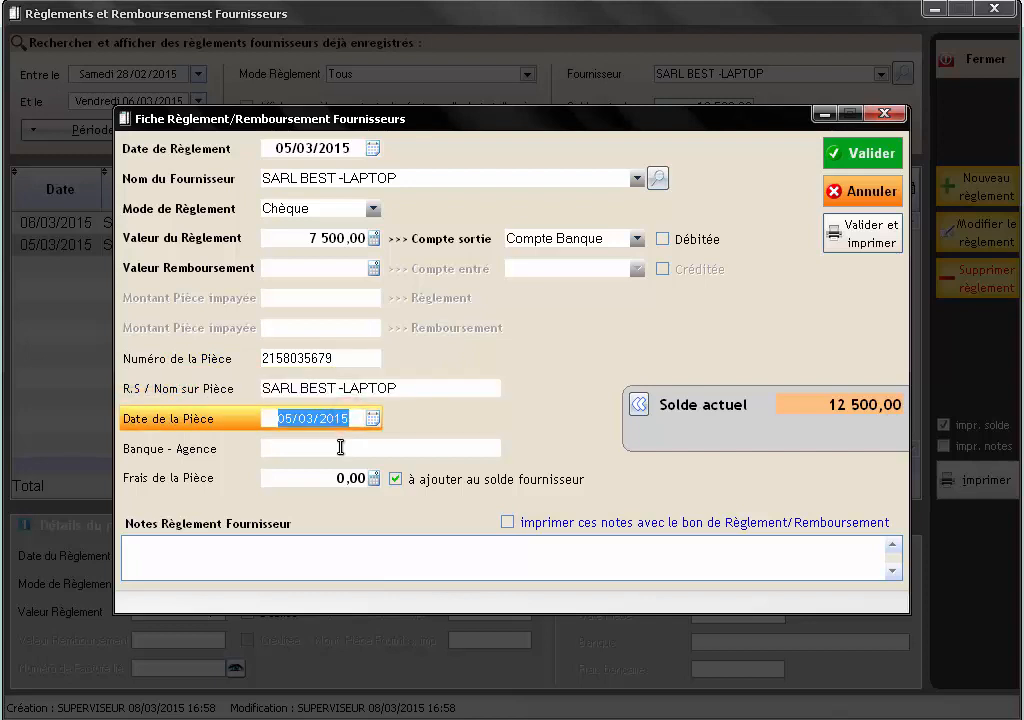
{"action": "left_click", "coordinate": [296, 448]}
{"action": "type", "text": "B"}
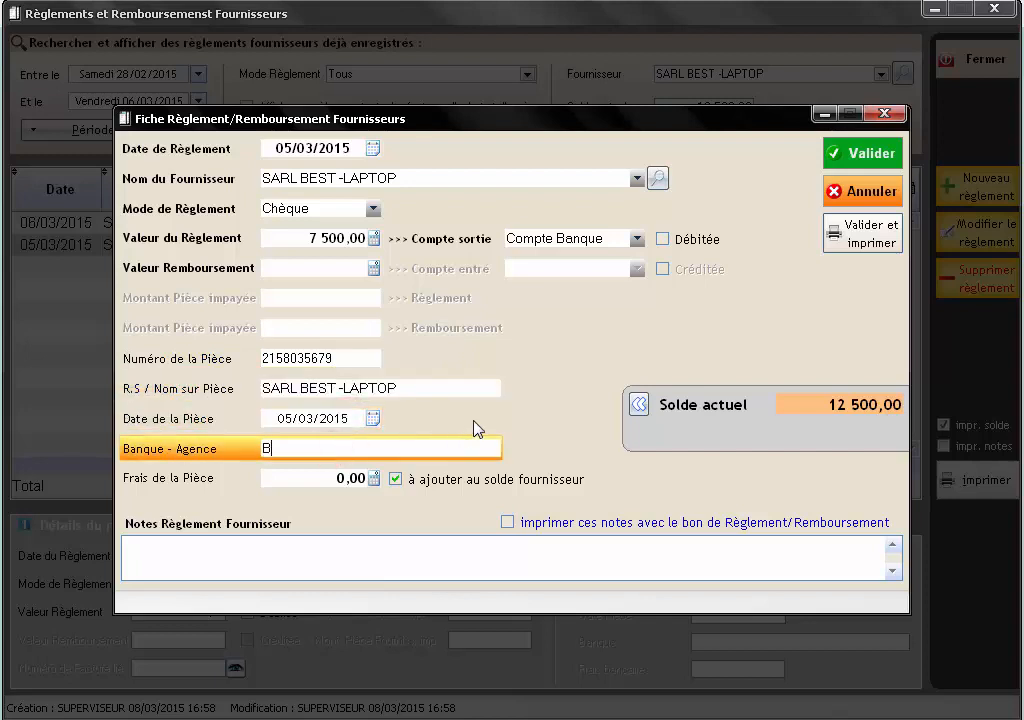
{"action": "type", "text": "DL"}
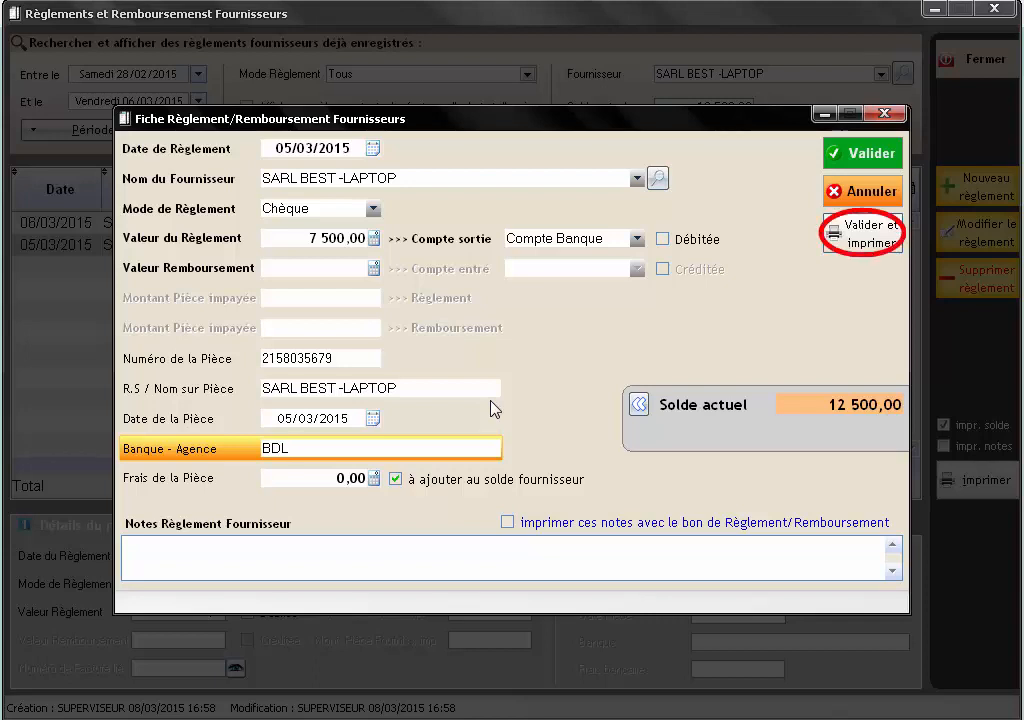
{"action": "left_click", "coordinate": [852, 238]}
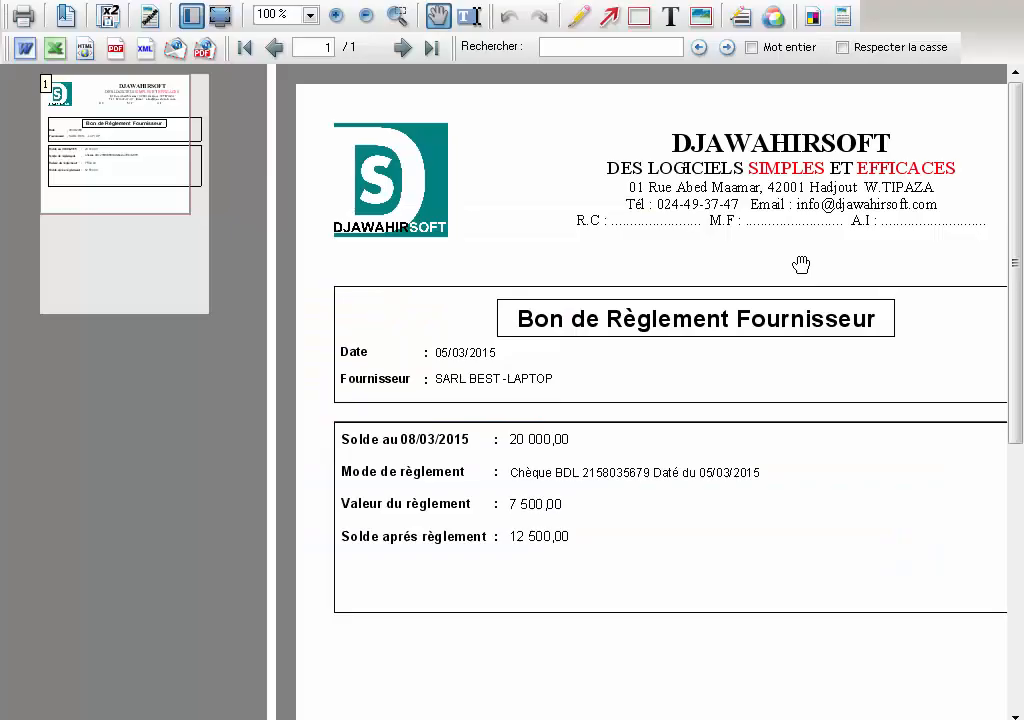
- Print the 7 500,00 cheque payment slip and close the preview
{"action": "left_click", "coordinate": [102, 200]}
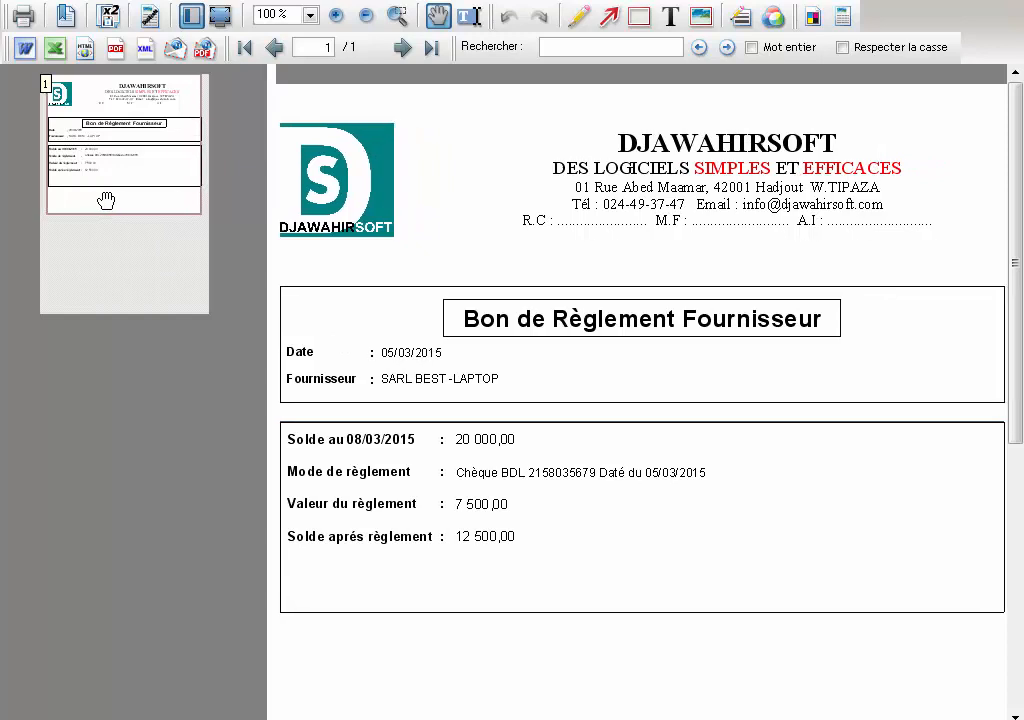
{"action": "left_click", "coordinate": [106, 201]}
{"action": "left_click", "coordinate": [23, 18]}
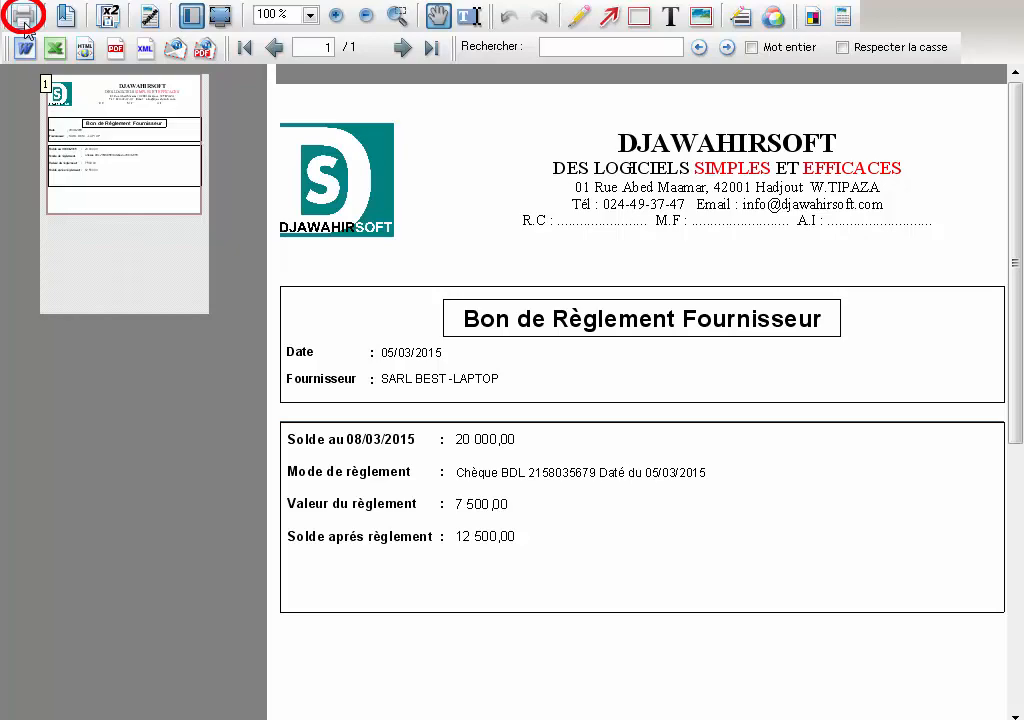
{"action": "key", "text": "Escape"}
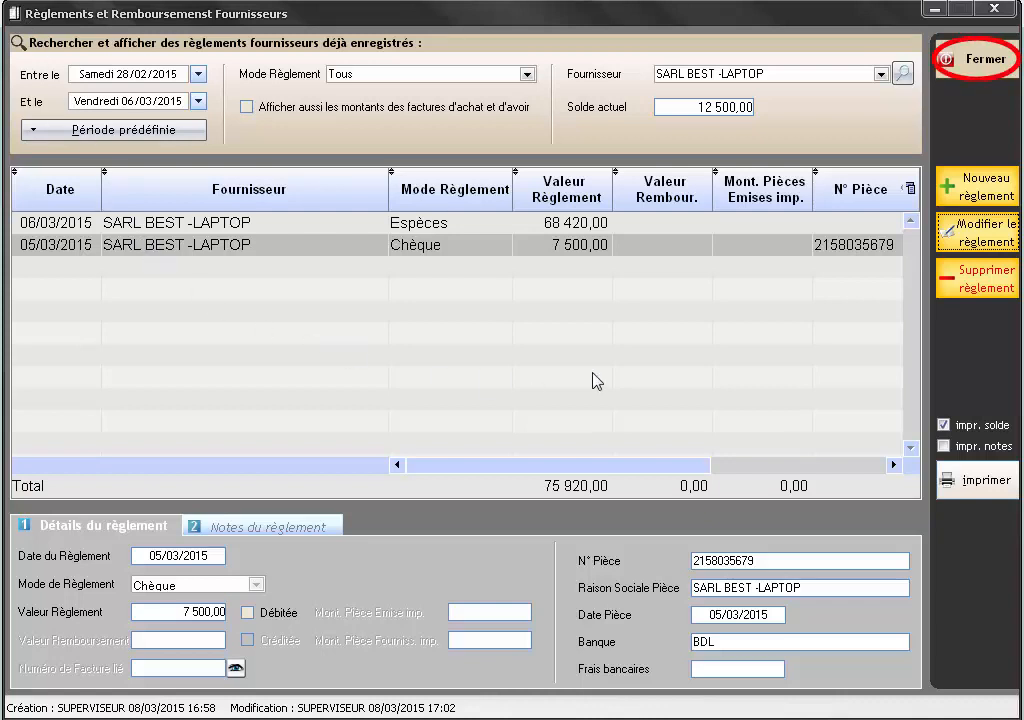
- Close the payments window, reopen it from the Règlement fournisseur tile and open the supplier search
{"action": "left_click", "coordinate": [993, 70]}
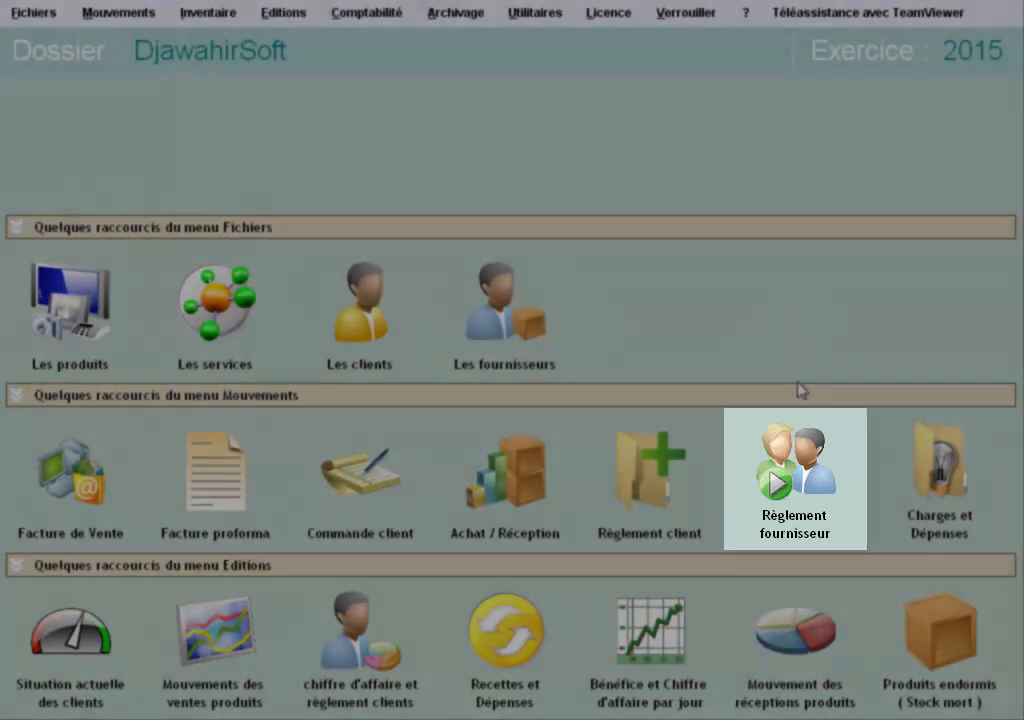
{"action": "left_click", "coordinate": [797, 462]}
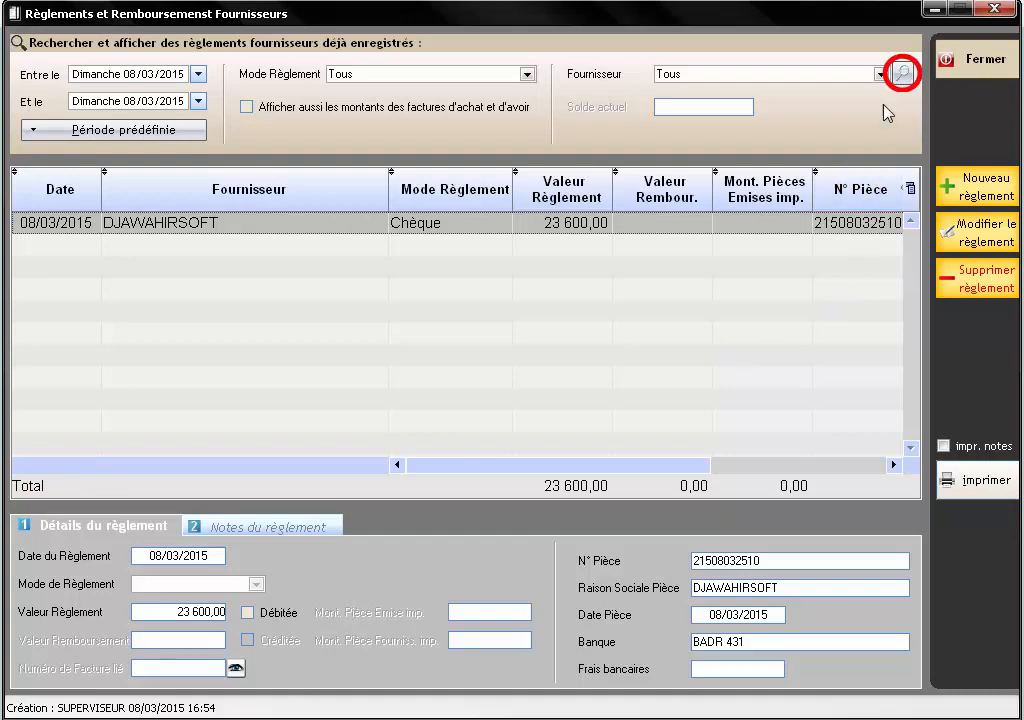
{"action": "left_click", "coordinate": [902, 75]}
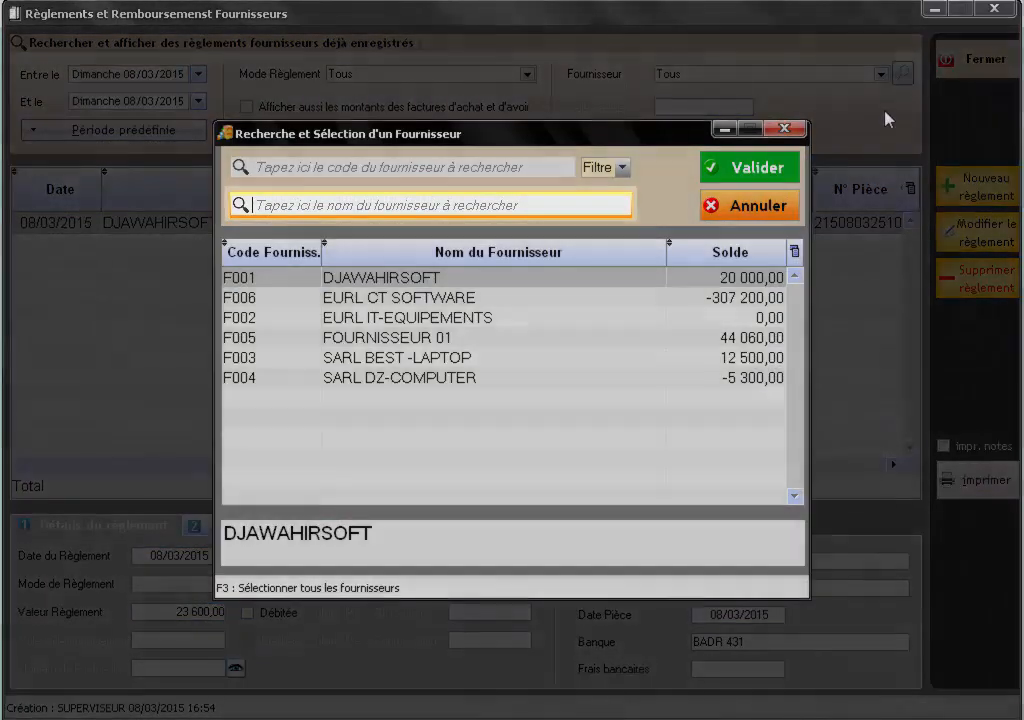
- Choose SARL DZ-COMPUTER by searching 'DZ' and filter its payments to Hier (07/03/2015)
{"action": "type", "text": "DZ"}
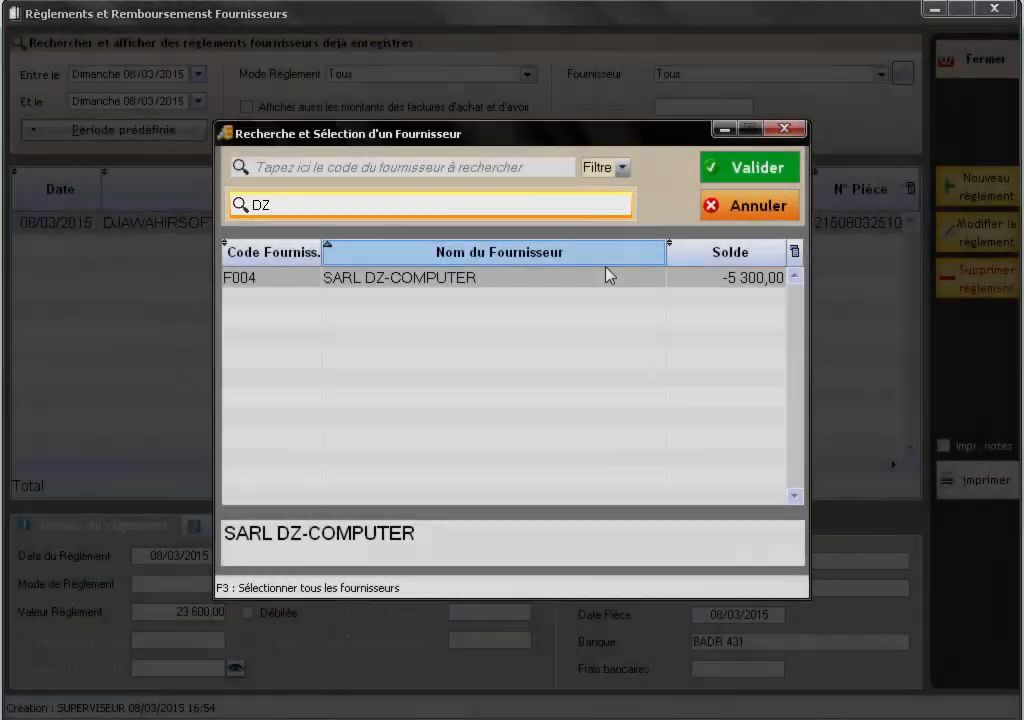
{"action": "left_click", "coordinate": [583, 277]}
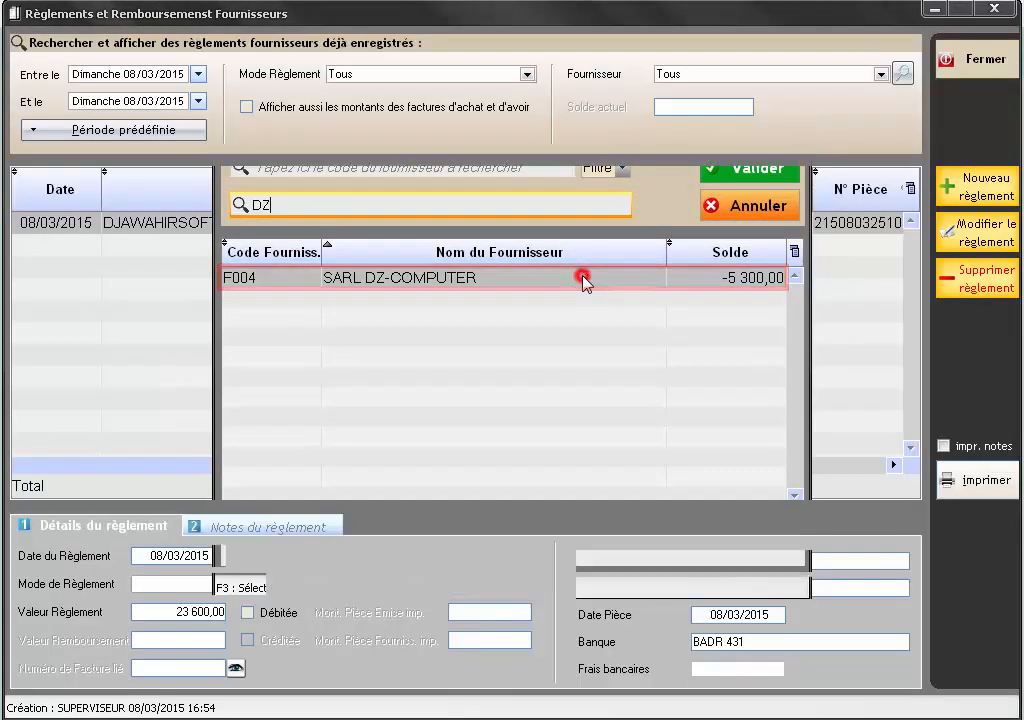
{"action": "double_click", "coordinate": [583, 278]}
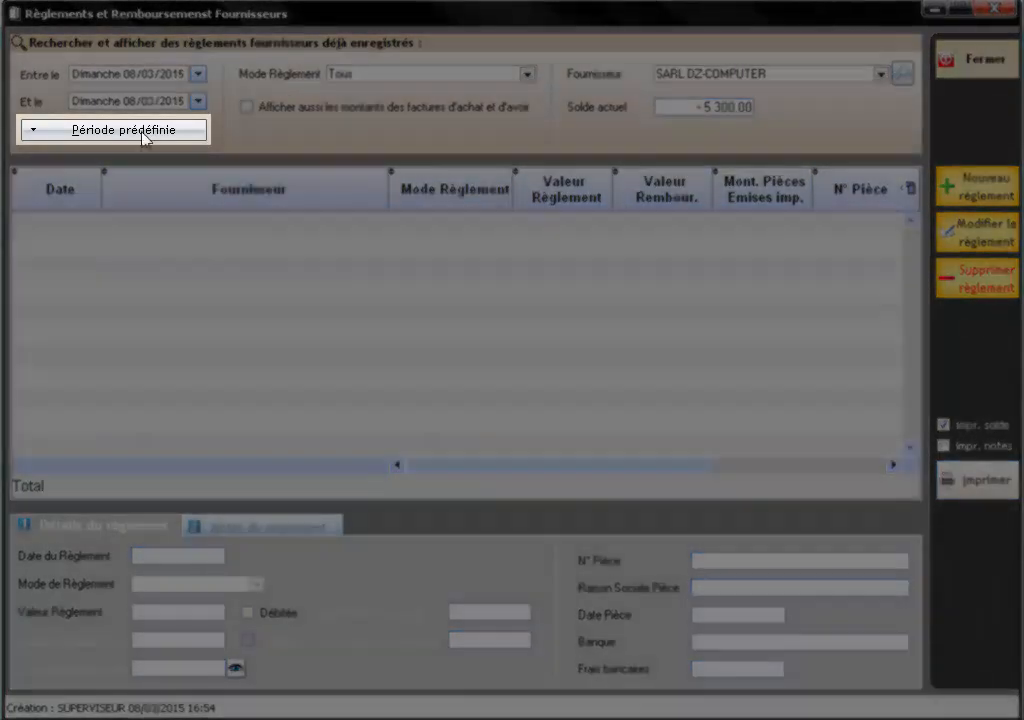
{"action": "left_click", "coordinate": [143, 131]}
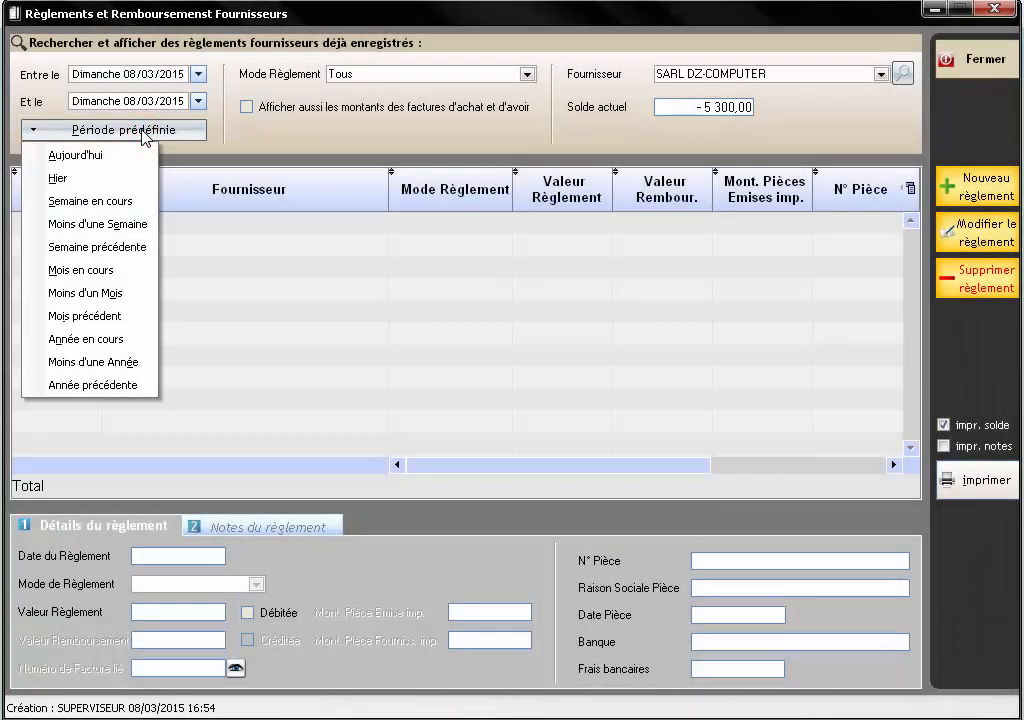
{"action": "left_click", "coordinate": [114, 176]}
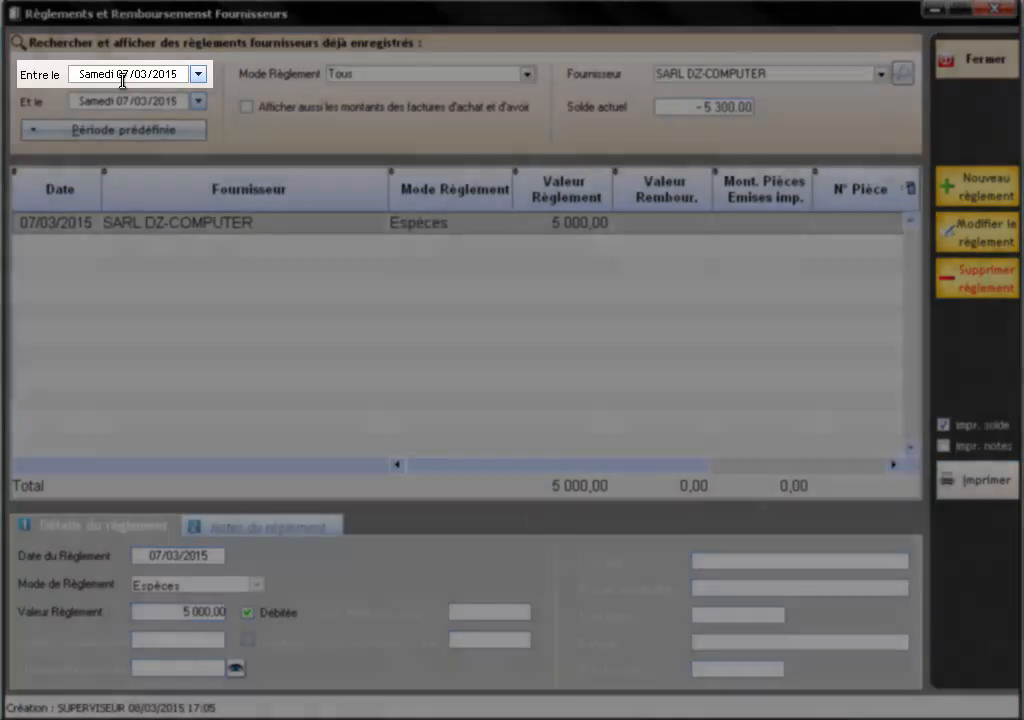
- Delete SARL DZ-COMPUTER's 5 000,00 cash payment, leaving a -300,00 balance, and close the window
{"action": "left_click", "coordinate": [121, 77]}
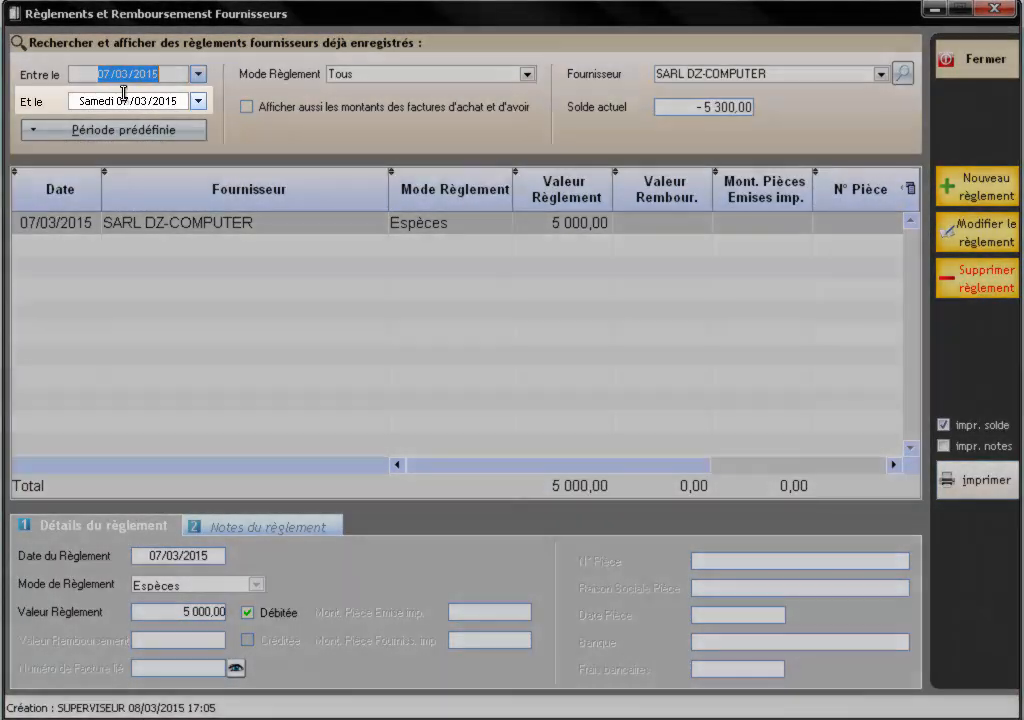
{"action": "left_click", "coordinate": [125, 101]}
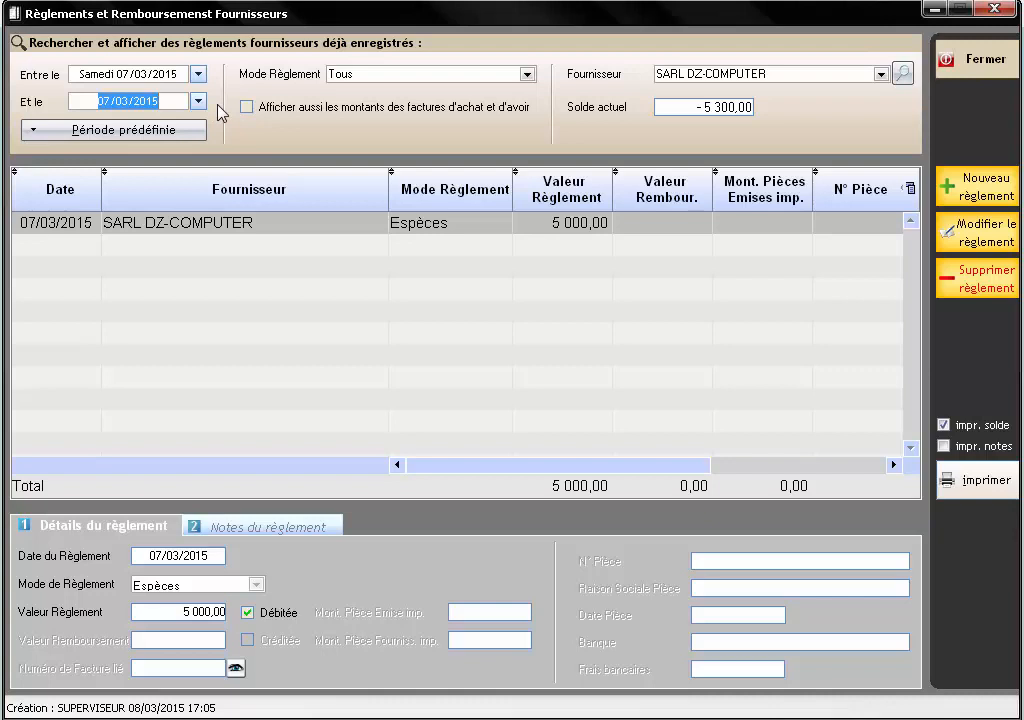
{"action": "left_click", "coordinate": [213, 228]}
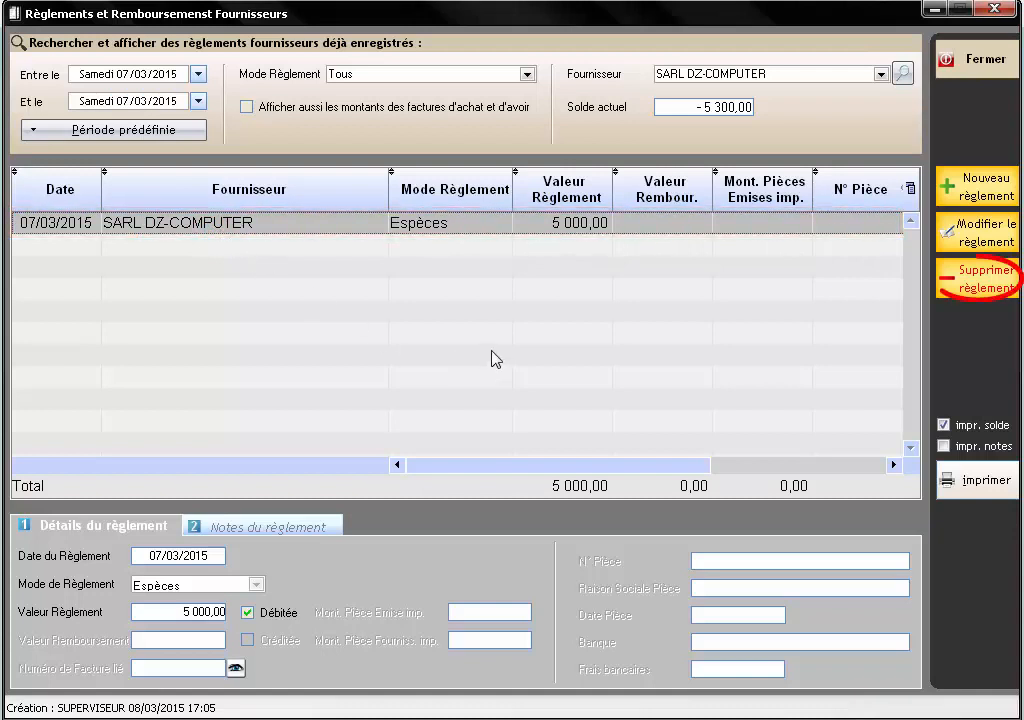
{"action": "left_click", "coordinate": [980, 282]}
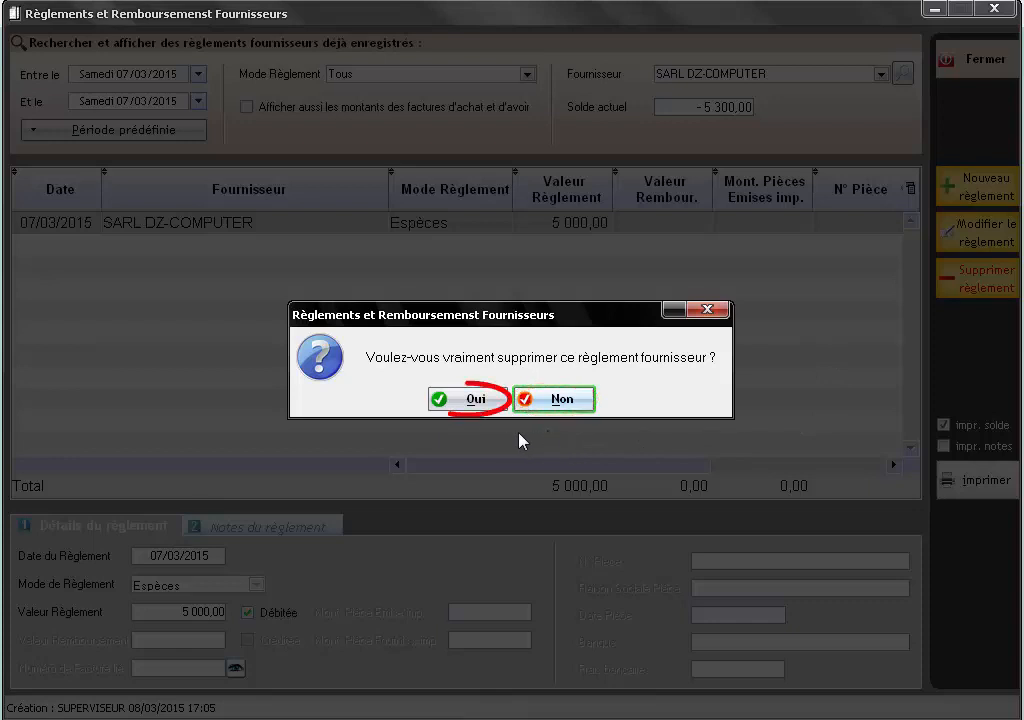
{"action": "left_click", "coordinate": [470, 408]}
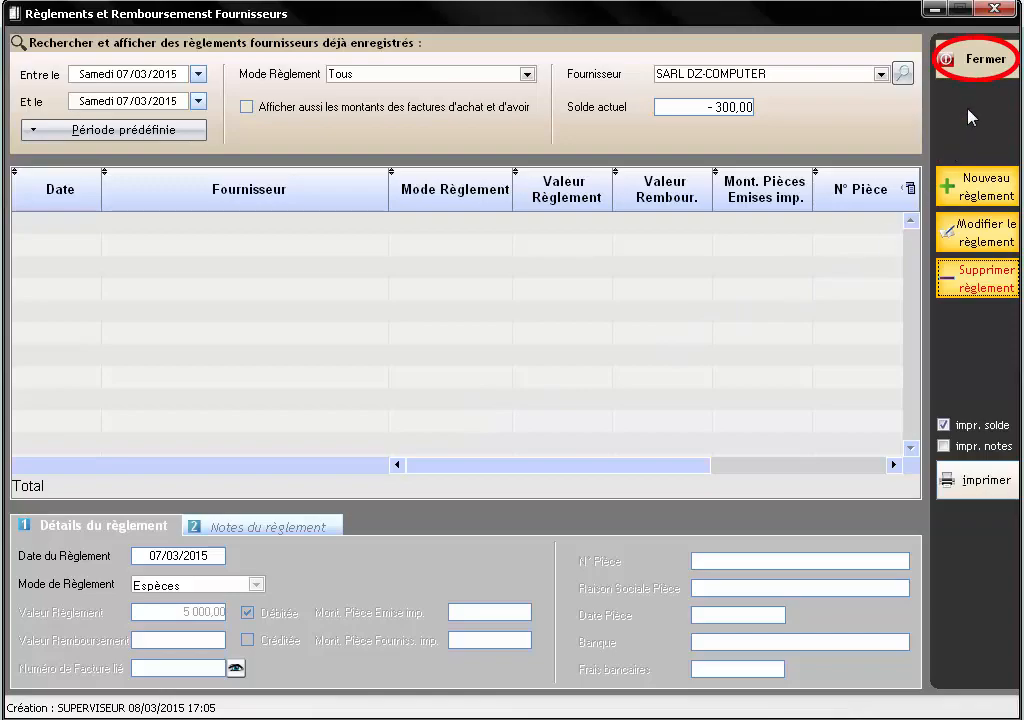
{"action": "left_click", "coordinate": [974, 64]}
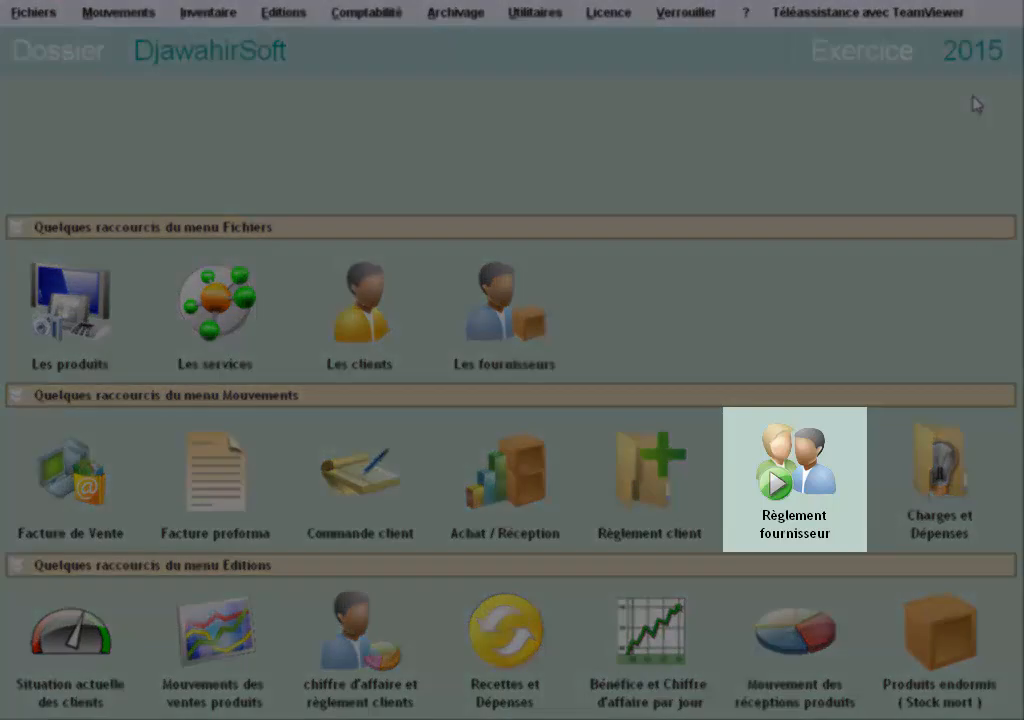
- Open the Règlement fournisseur list and begin a blank new supplier payment dated 08/03/2015
{"action": "left_click", "coordinate": [797, 479]}
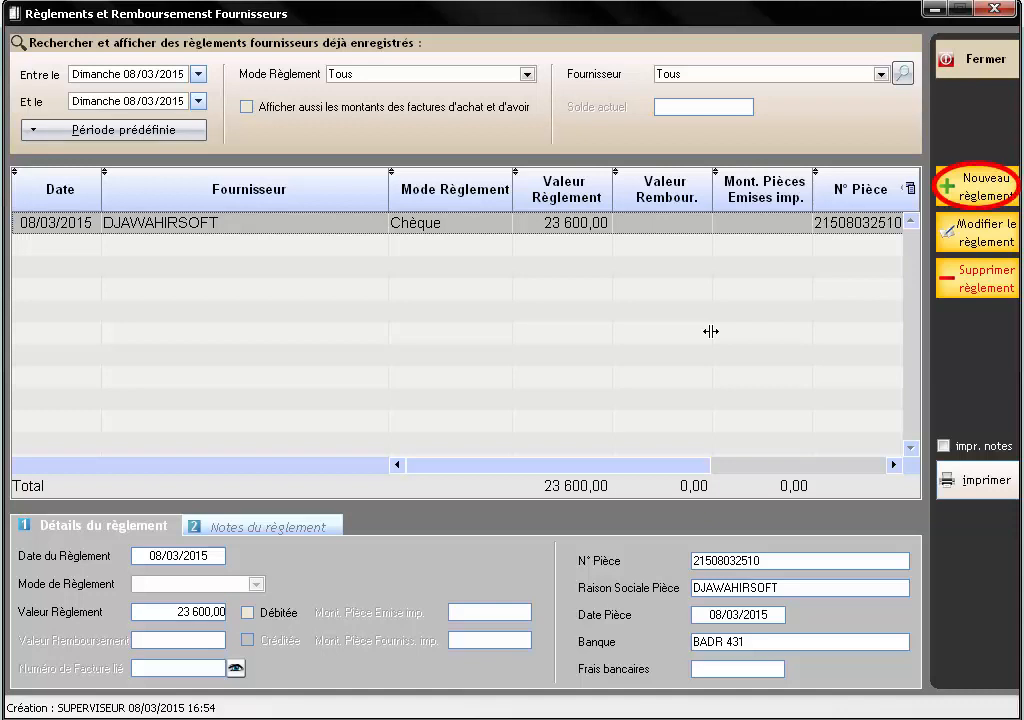
{"action": "left_click", "coordinate": [986, 200]}
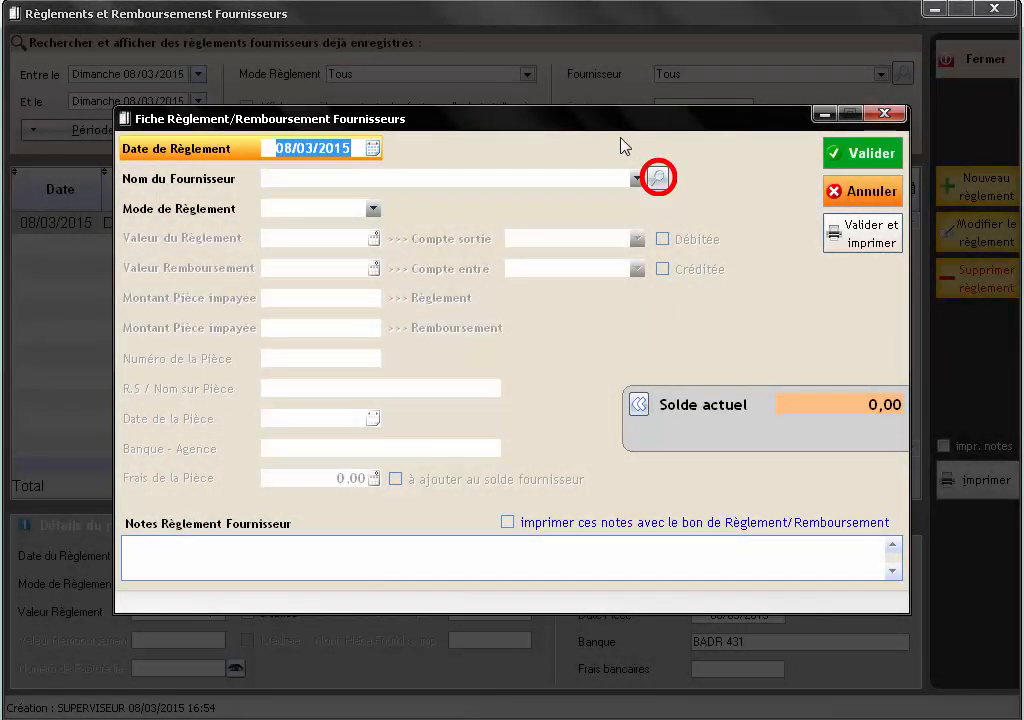
- Choose supplier DJAWAHIRSOFT by filtering on 'SOF' and set the mode to Chèque impayé
{"action": "left_click", "coordinate": [658, 178]}
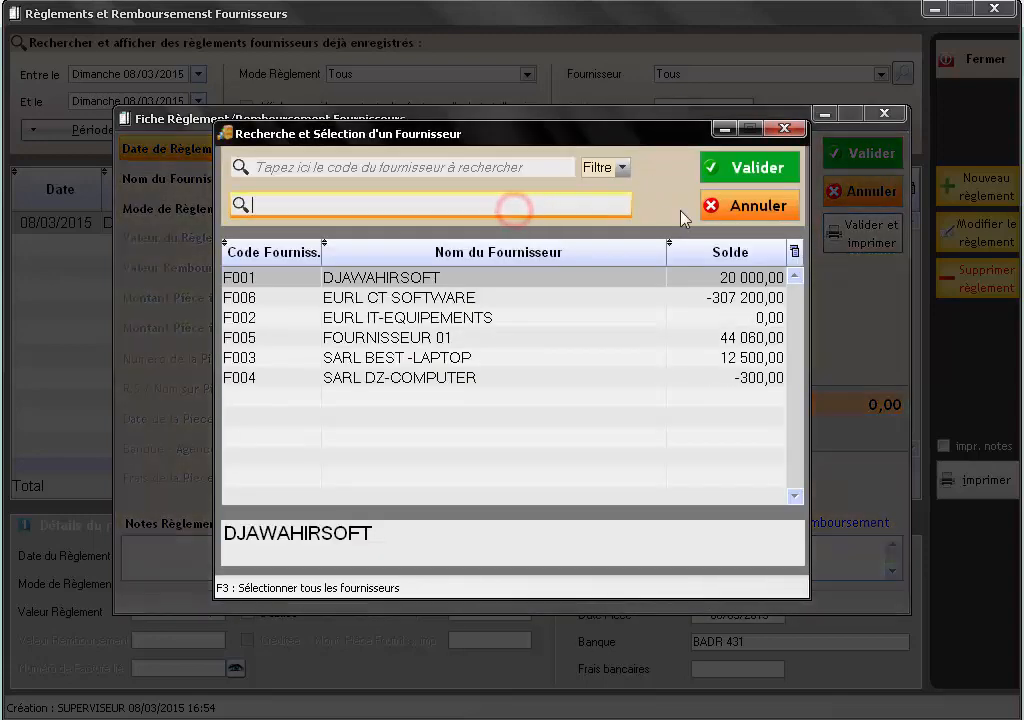
{"action": "type", "text": "SO"}
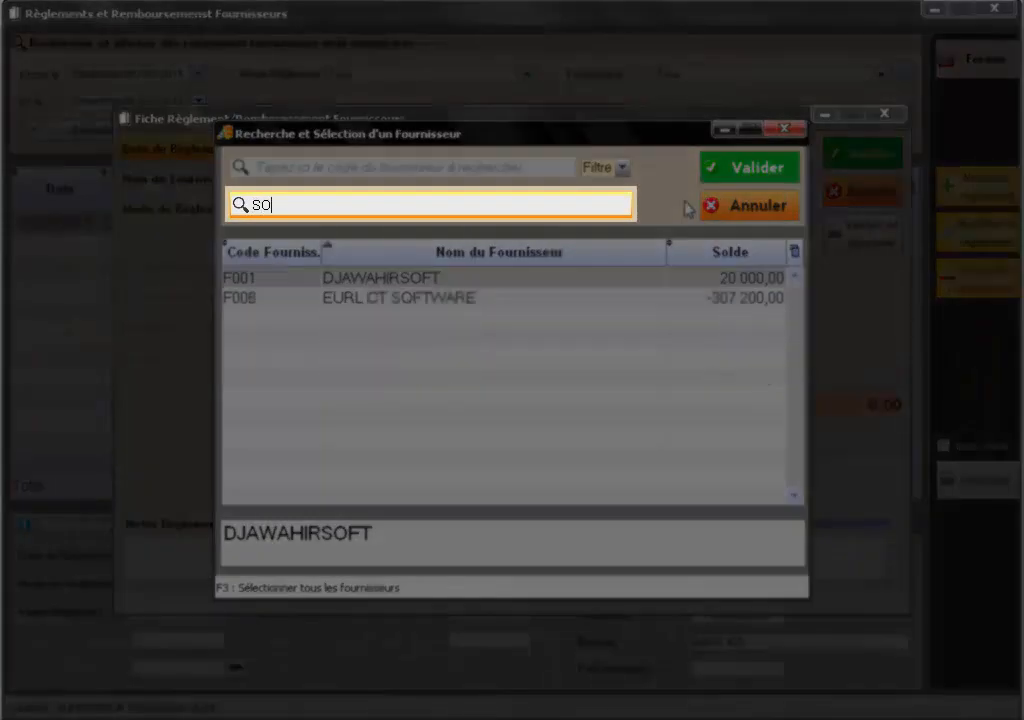
{"action": "type", "text": "F"}
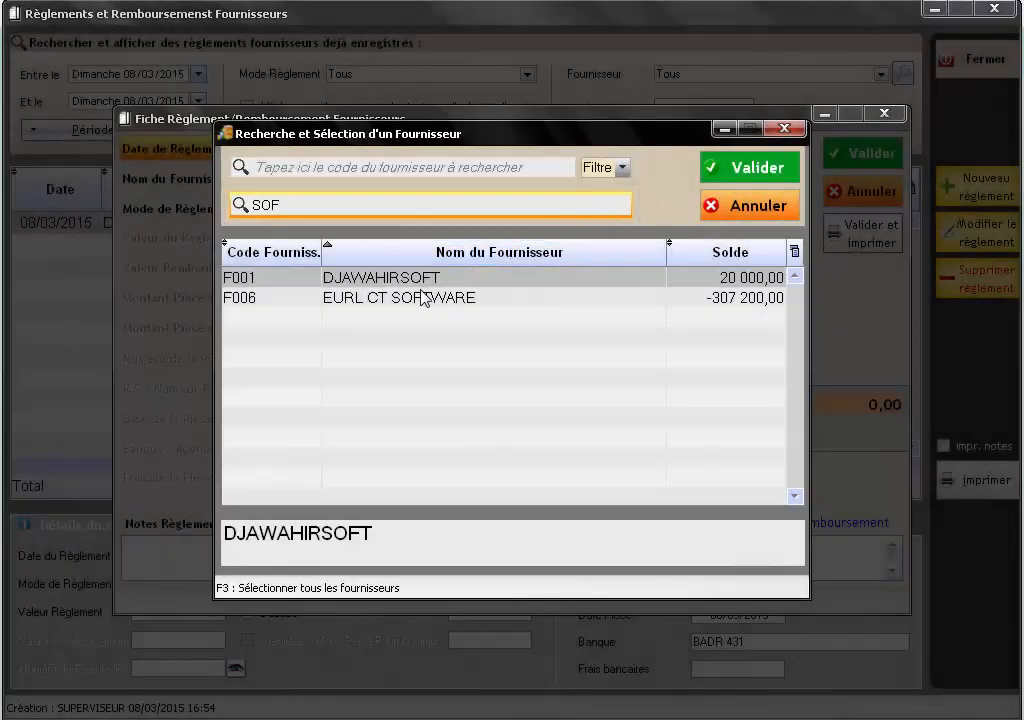
{"action": "left_click", "coordinate": [421, 280]}
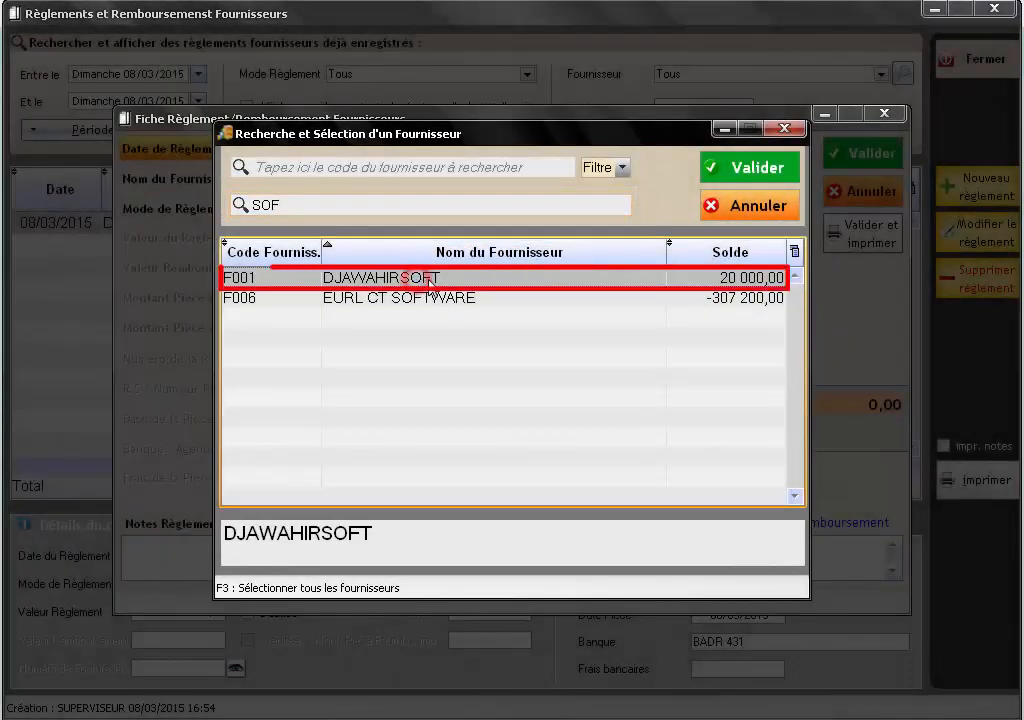
{"action": "left_click", "coordinate": [764, 174]}
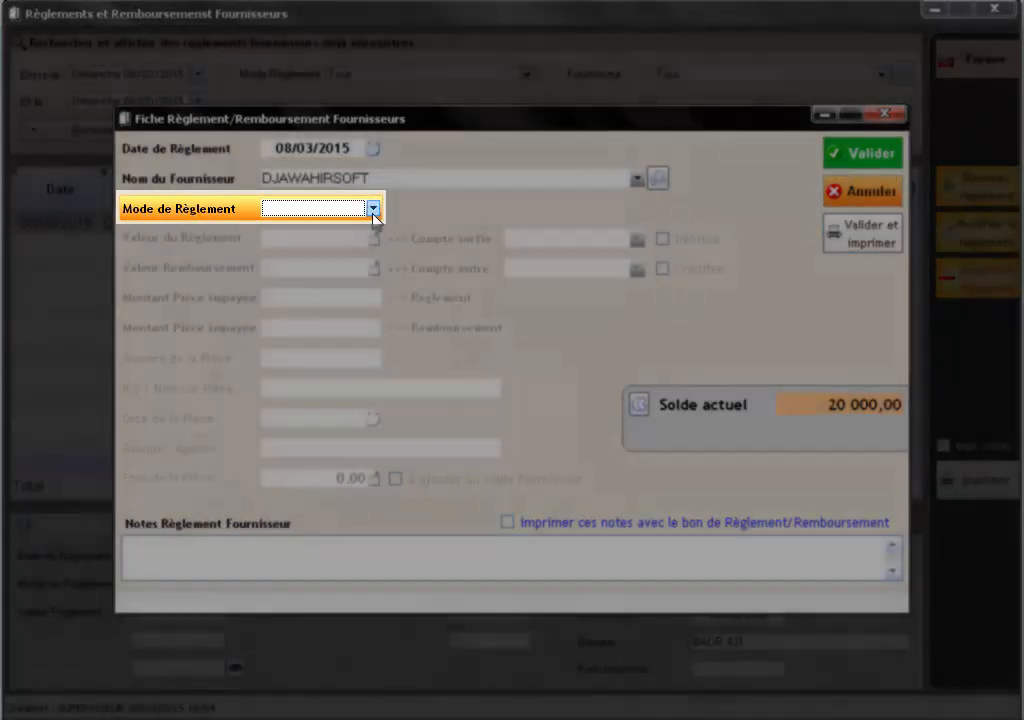
{"action": "left_click", "coordinate": [372, 208]}
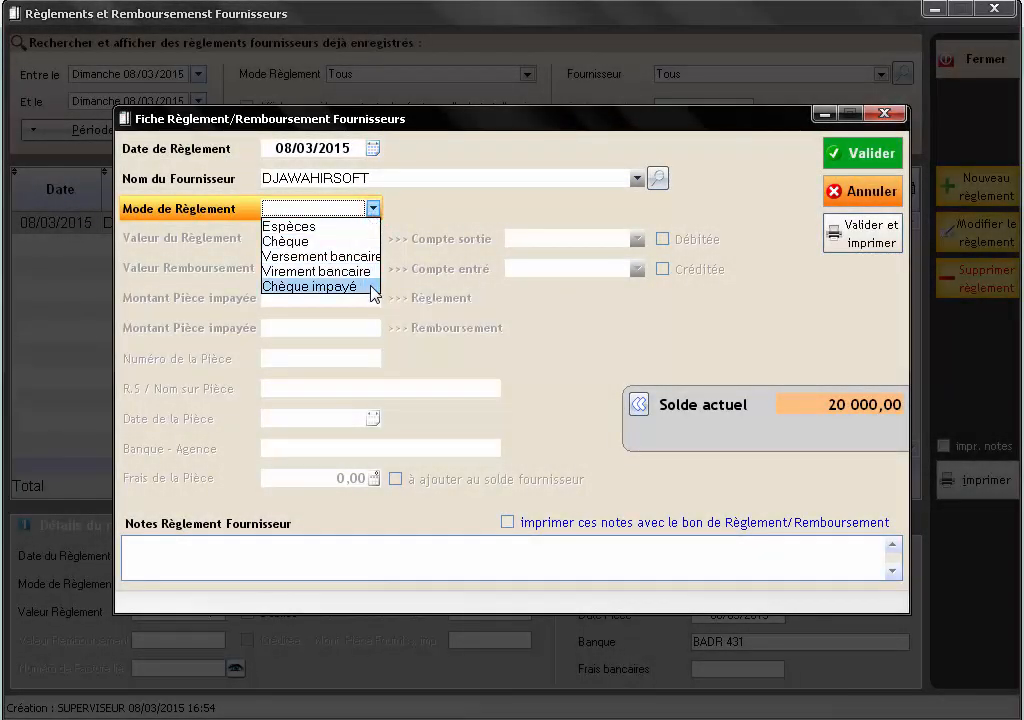
{"action": "left_click", "coordinate": [368, 288]}
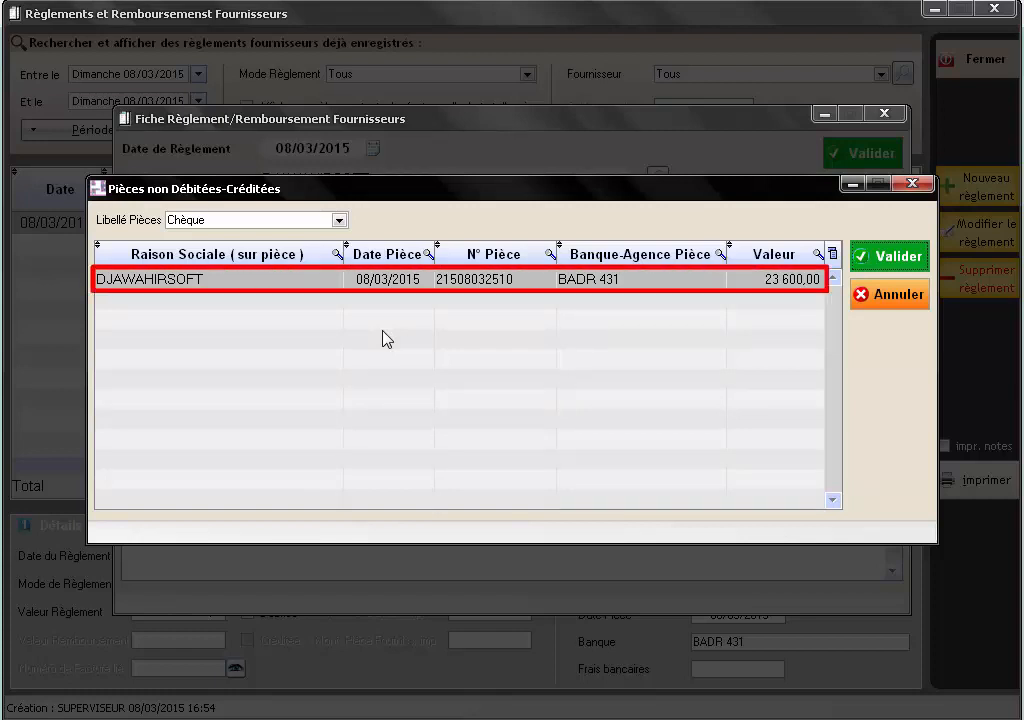
- Select DJAWAHIRSOFT's 23 600,00 BADR 431 cheque as the unpaid piece and confirm it
{"action": "left_click", "coordinate": [397, 287]}
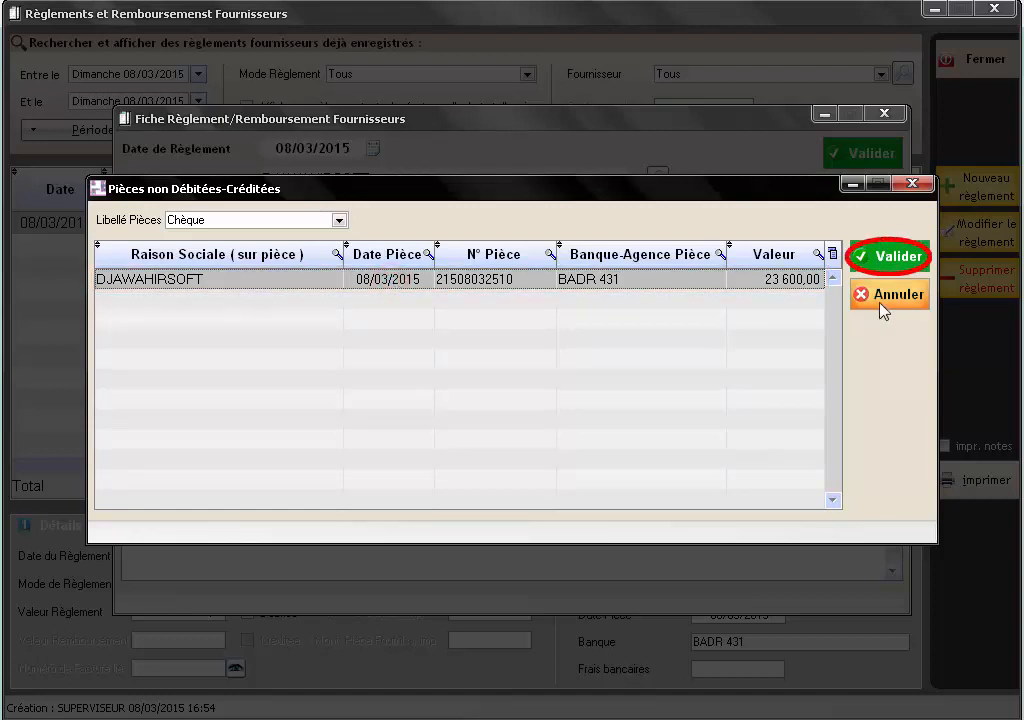
{"action": "left_click", "coordinate": [886, 264]}
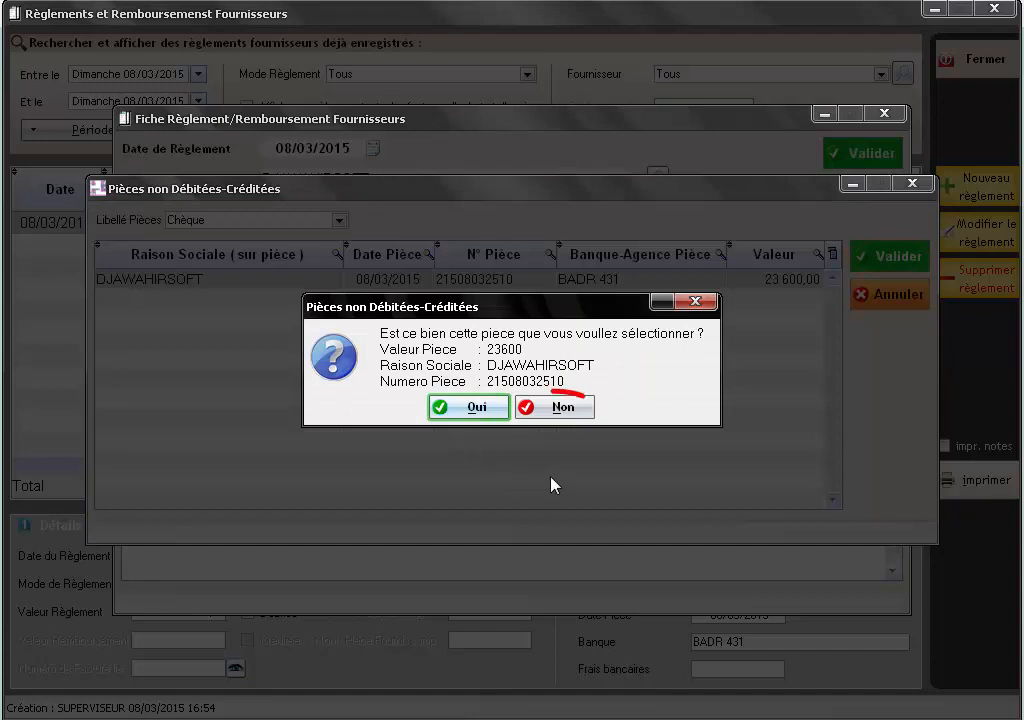
{"action": "left_click", "coordinate": [464, 412]}
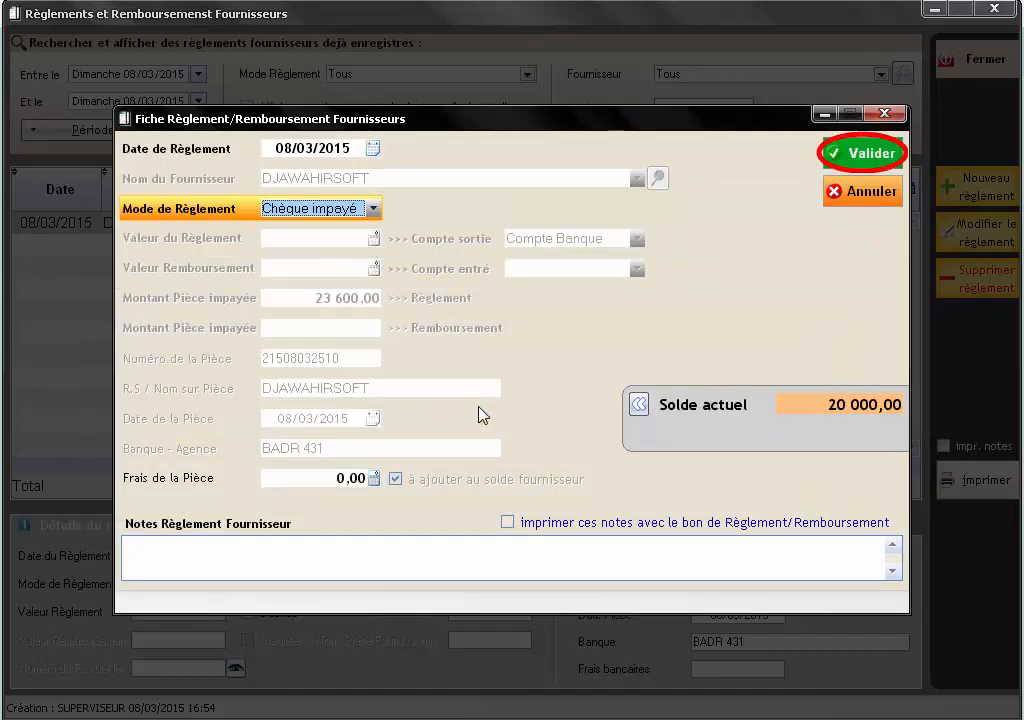
- Save the 23 600,00 DJAWAHIRSOFT Chèque impayé entry, then reopen the supplier payments list
{"action": "left_click", "coordinate": [861, 170]}
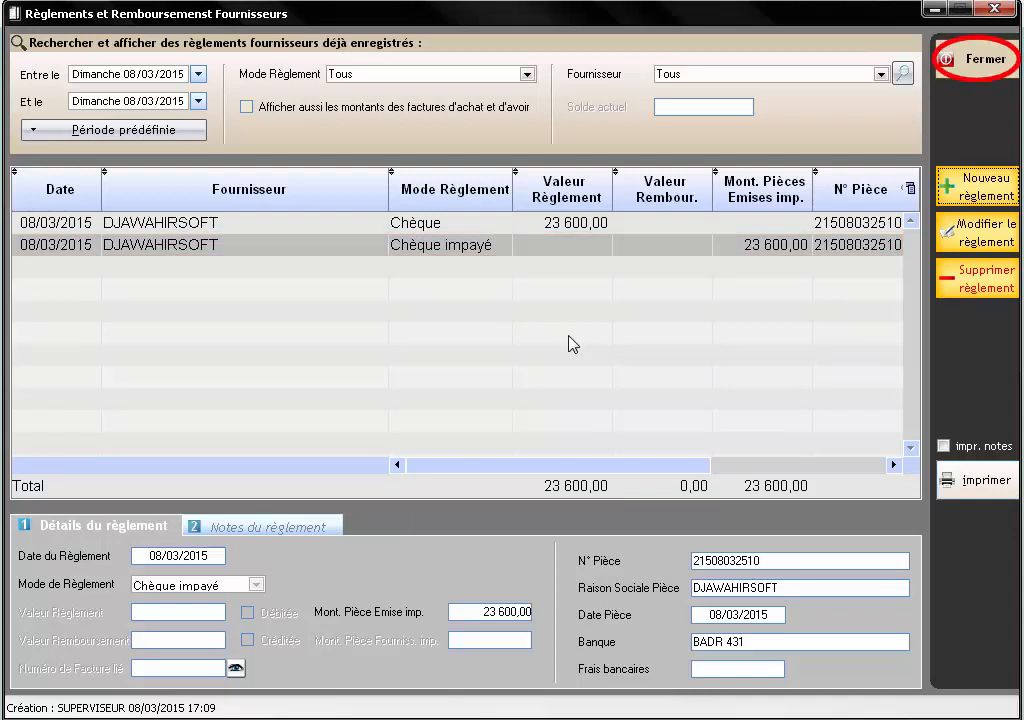
{"action": "left_click", "coordinate": [980, 62]}
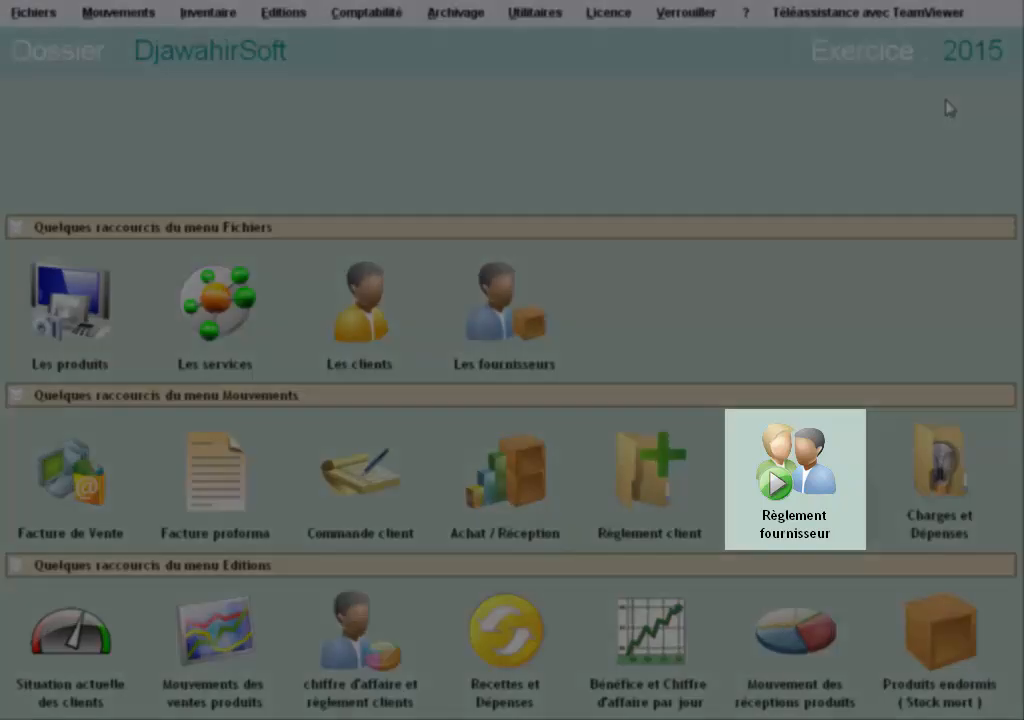
{"action": "left_click", "coordinate": [795, 470]}
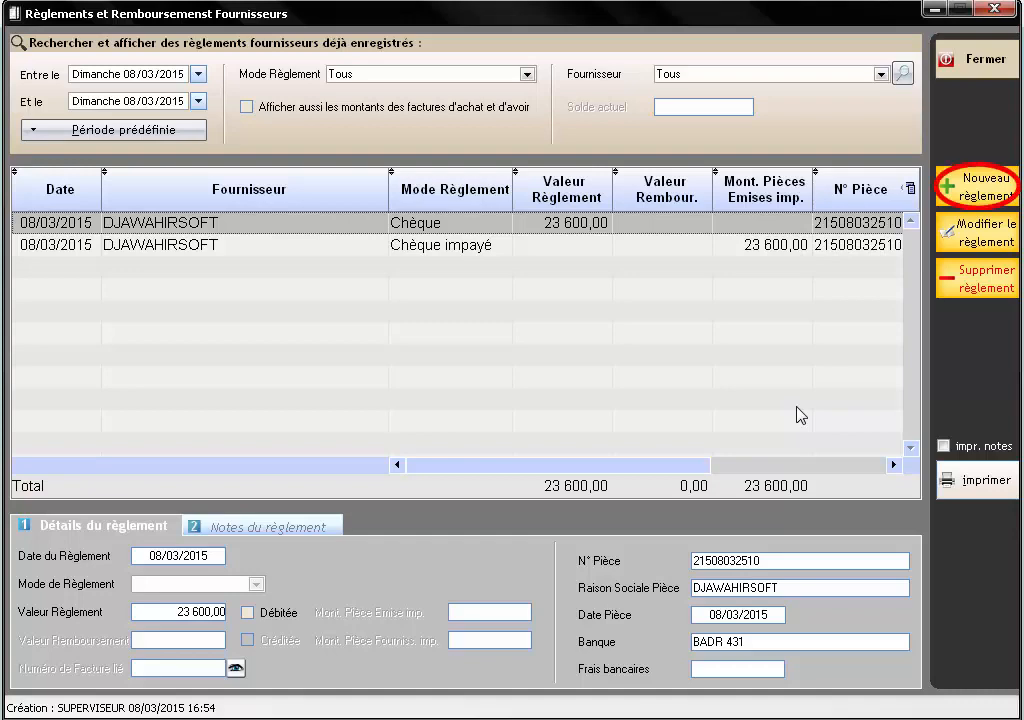
- Create a new payment for SARL DZ-COMPUTER, found by searching 'DZ', with mode Espèces
{"action": "left_click", "coordinate": [958, 192]}
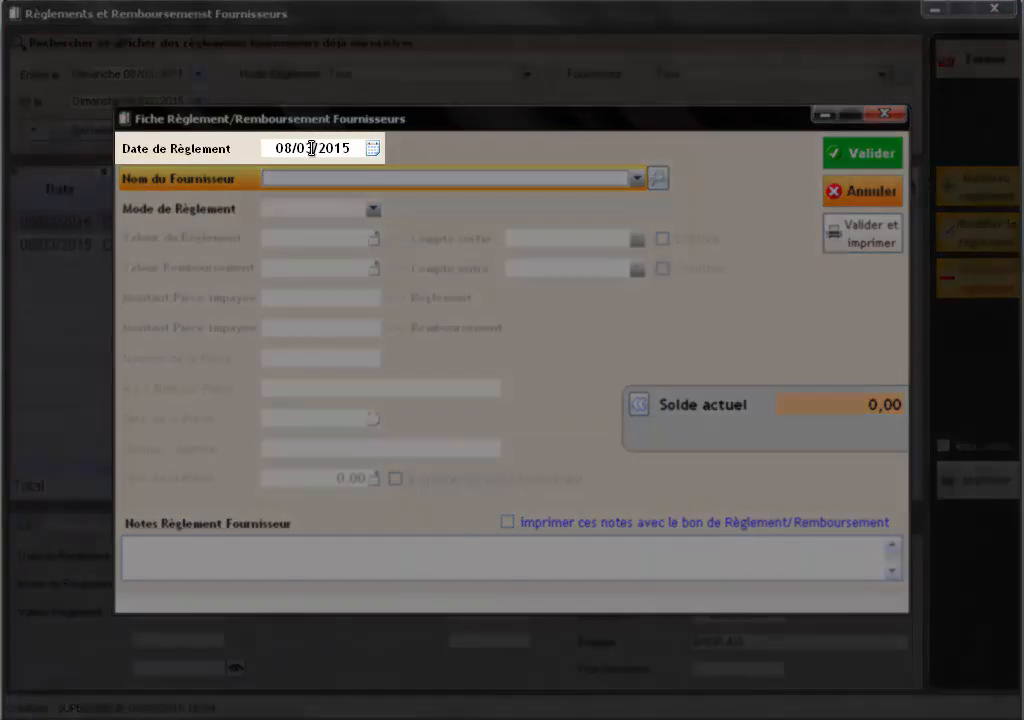
{"action": "left_click", "coordinate": [311, 147]}
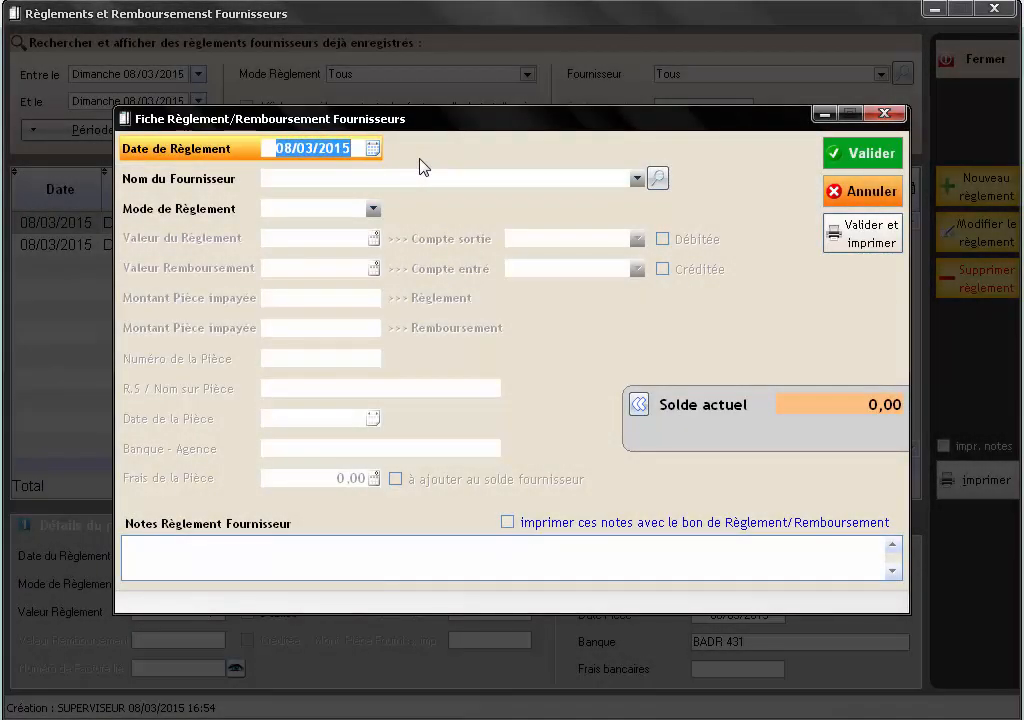
{"action": "left_click", "coordinate": [658, 182]}
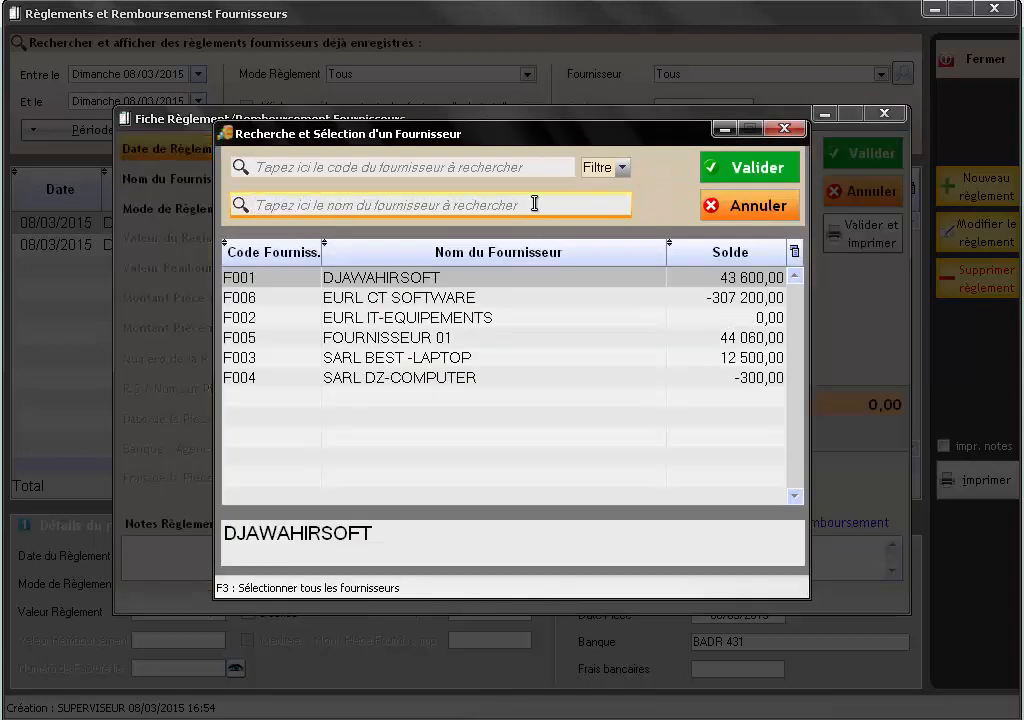
{"action": "left_click", "coordinate": [535, 204]}
{"action": "type", "text": "DZ"}
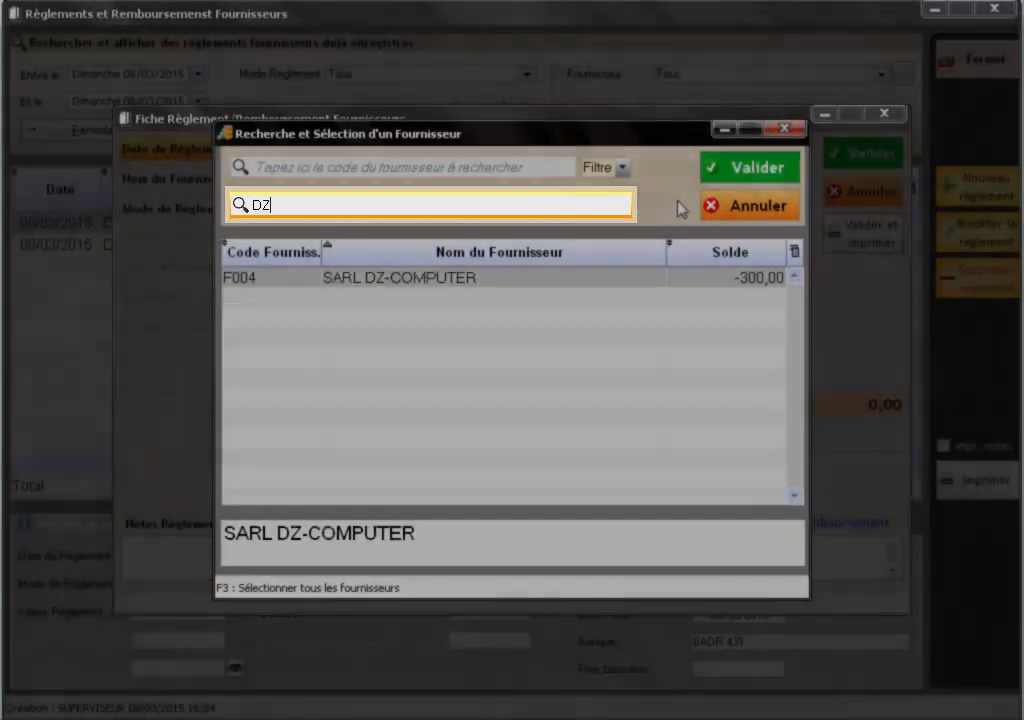
{"action": "double_click", "coordinate": [634, 282]}
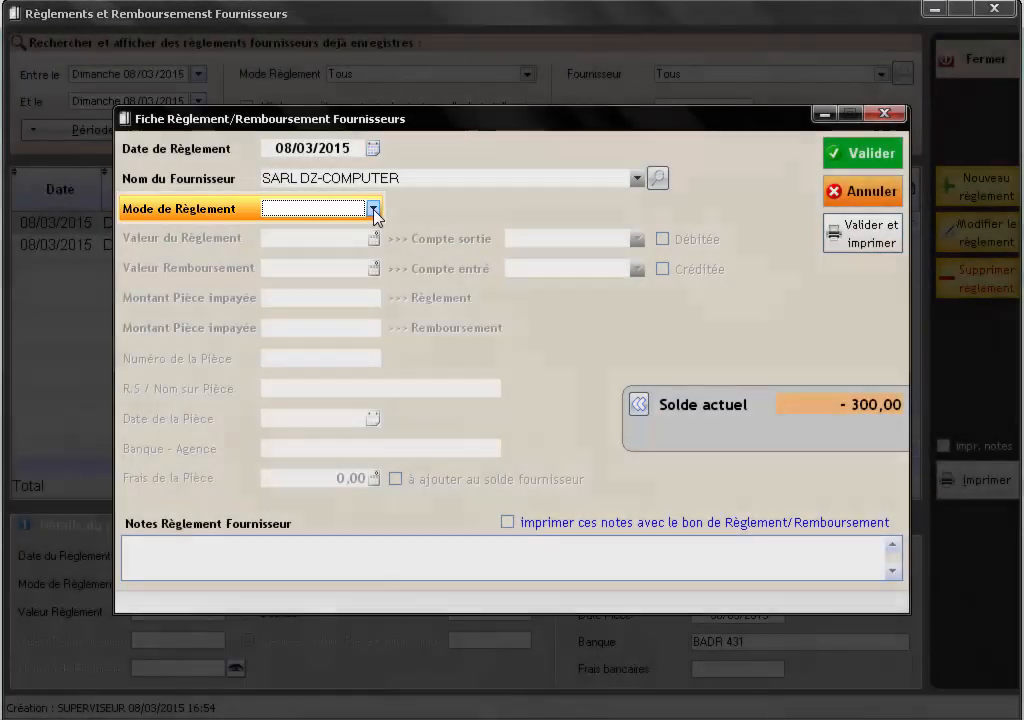
{"action": "left_click", "coordinate": [373, 208]}
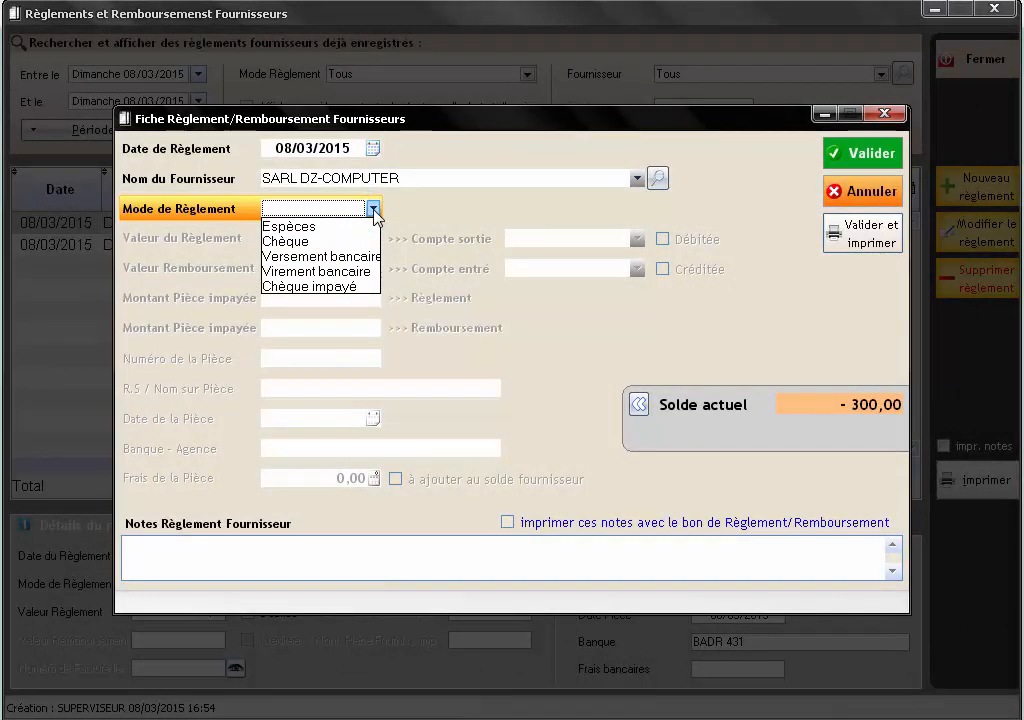
{"action": "left_click", "coordinate": [358, 227]}
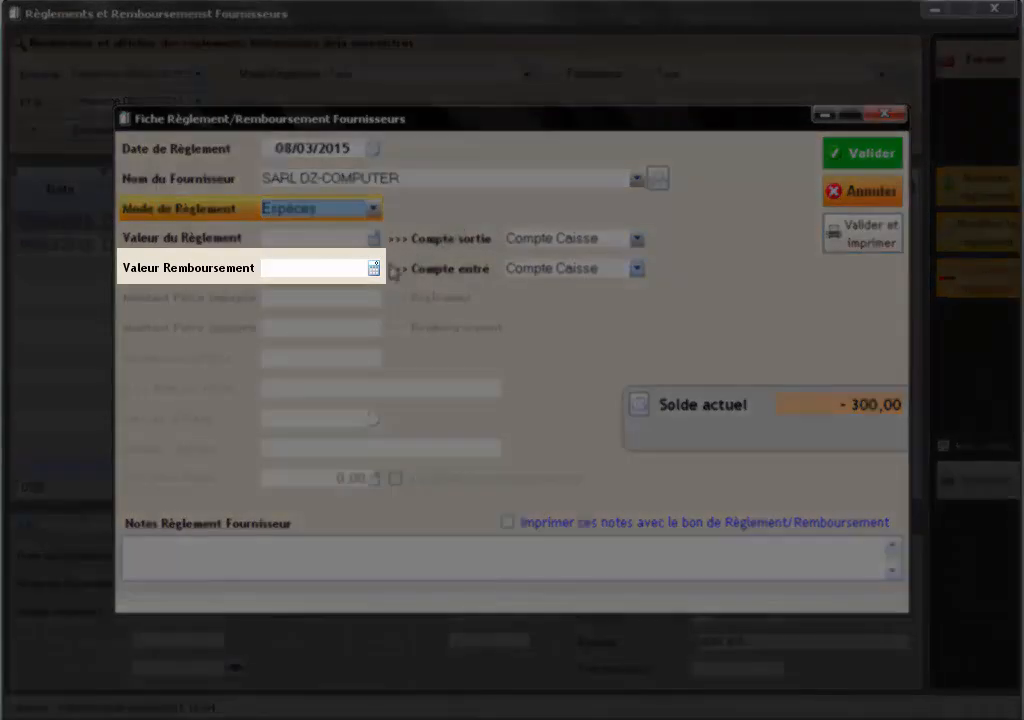
- Enter a 300 refund value and save it, printing the Bon de Remboursement Fournisseur
{"action": "left_click", "coordinate": [343, 268]}
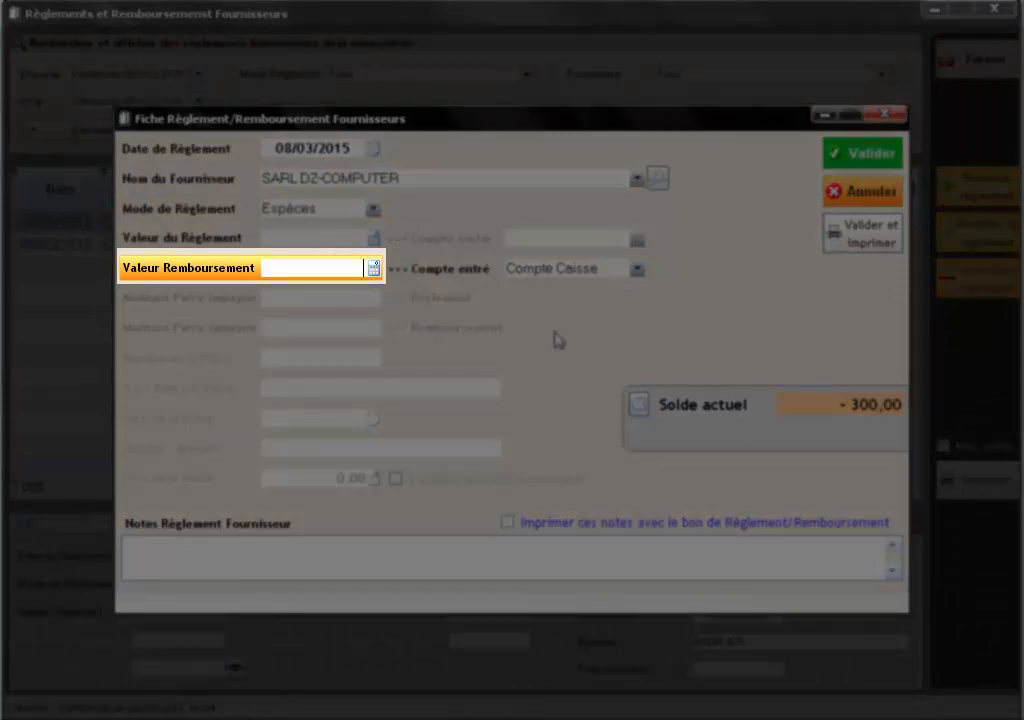
{"action": "type", "text": "3"}
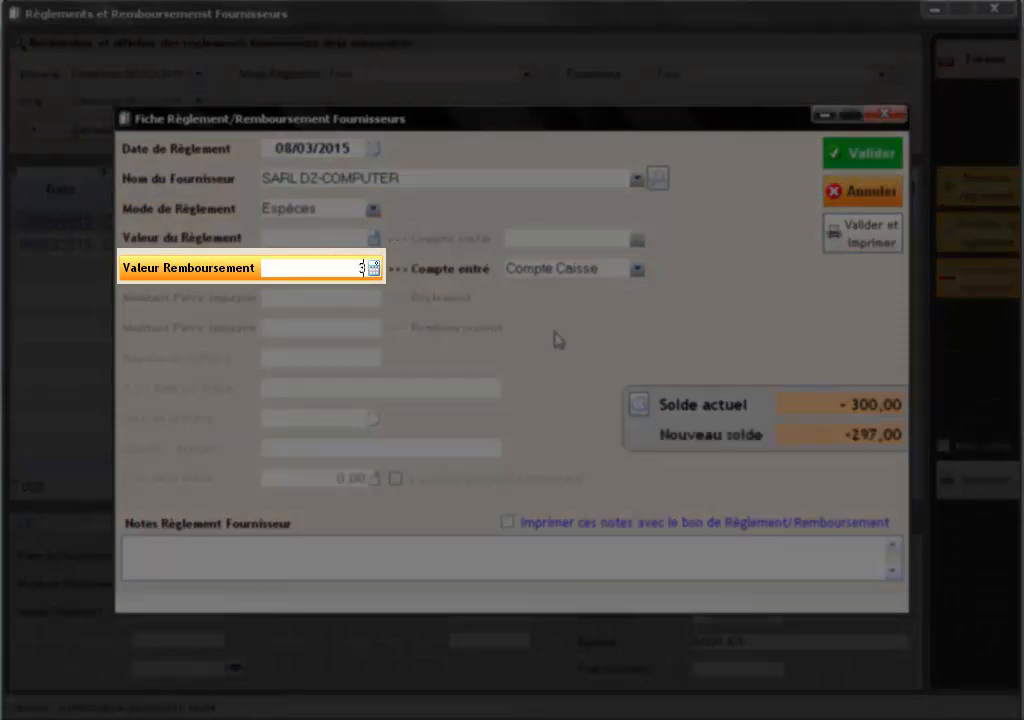
{"action": "type", "text": "00"}
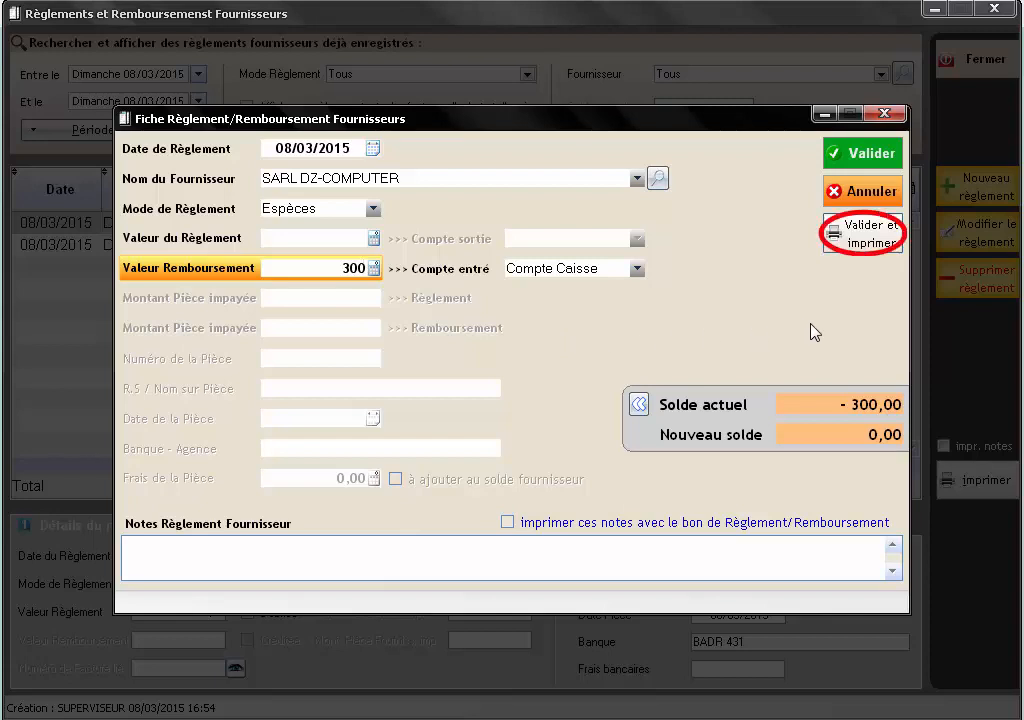
{"action": "left_click", "coordinate": [866, 247]}
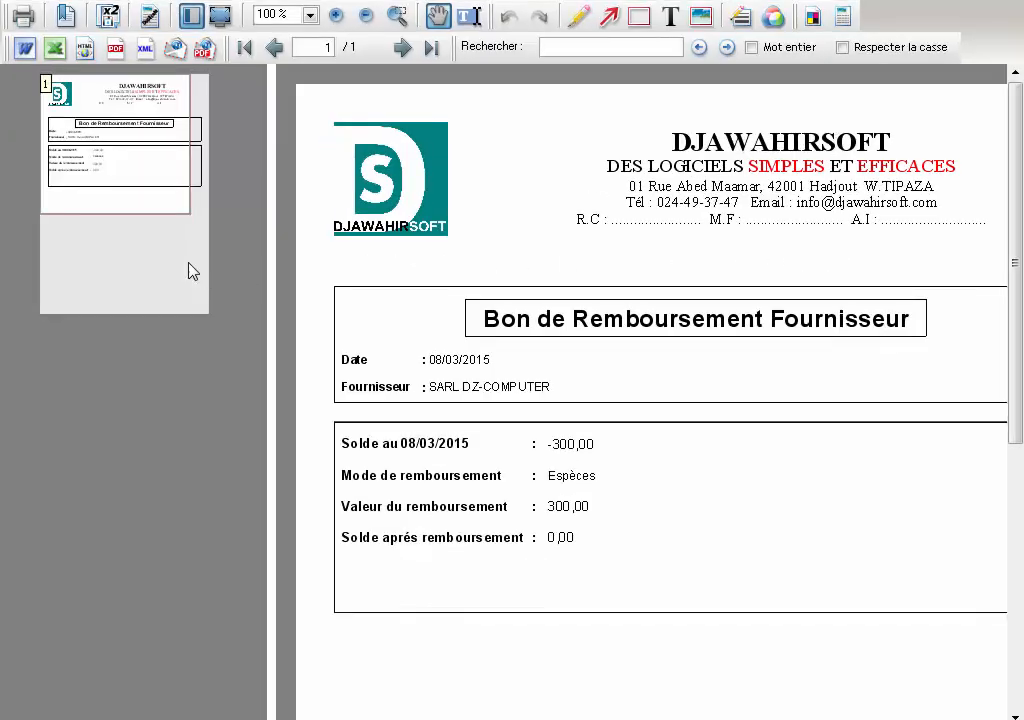
- Pan across the SARL DZ-COMPUTER 300,00 refund voucher preview before closing it
{"action": "left_click_drag", "start_coordinate": [150, 196], "coordinate": [163, 197]}
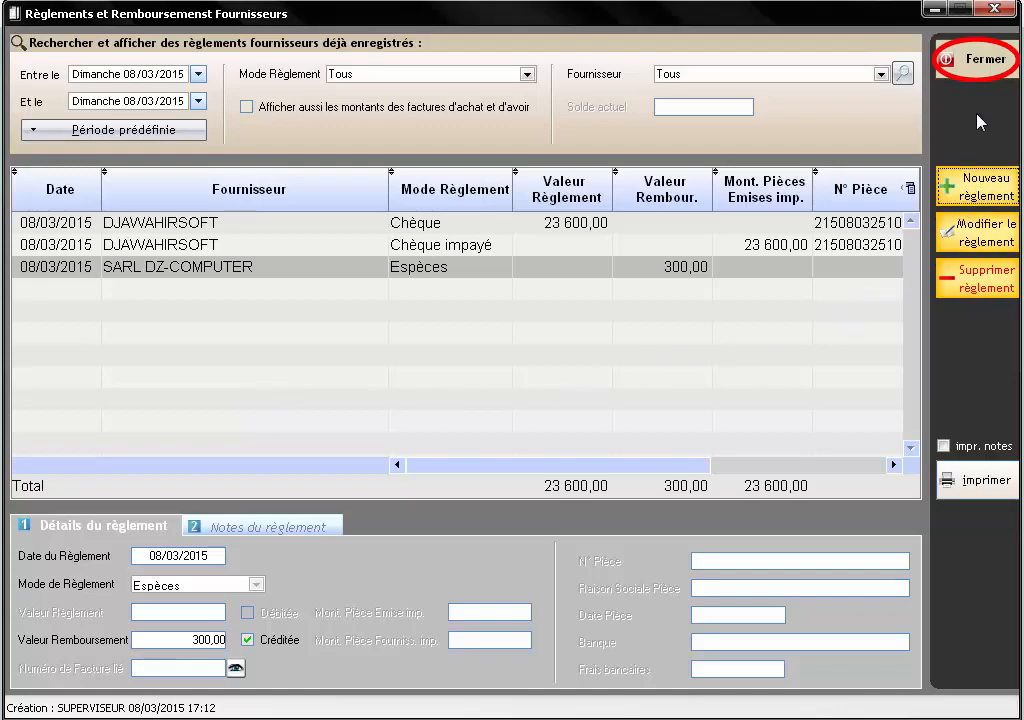
- Close the Règlements et Remboursements Fournisseurs window to return to the main shortcuts screen
{"action": "left_click", "coordinate": [975, 68]}
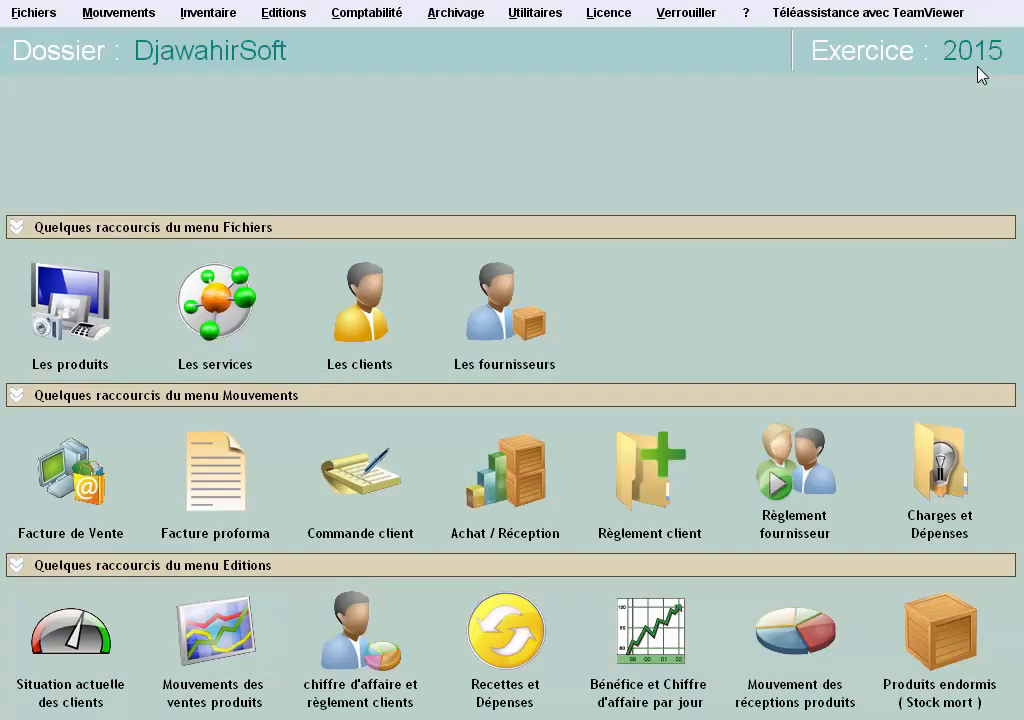